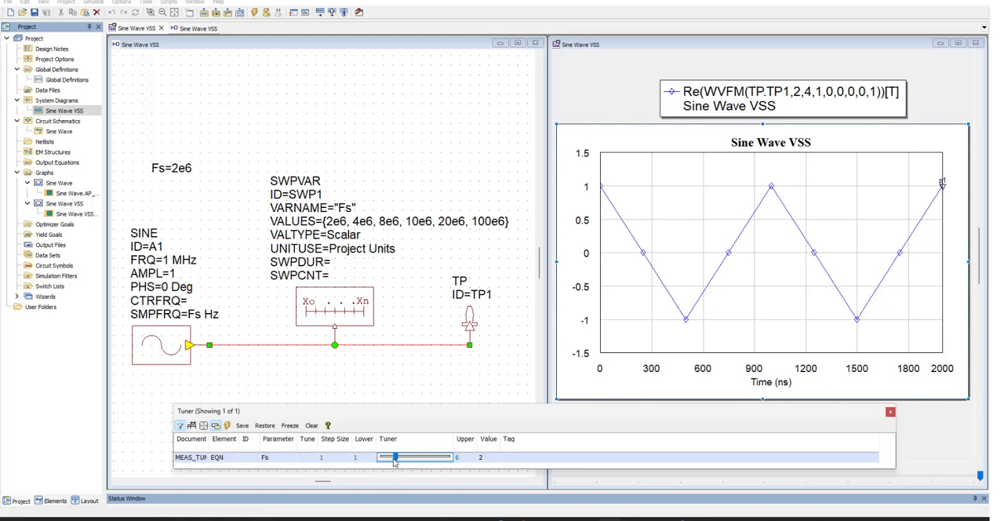
Tune the Fs variable up to 6 for the Sine Wave VSS graph.
{"action": "left_click_drag", "start_coordinate": [395, 460], "coordinate": [445, 467]}
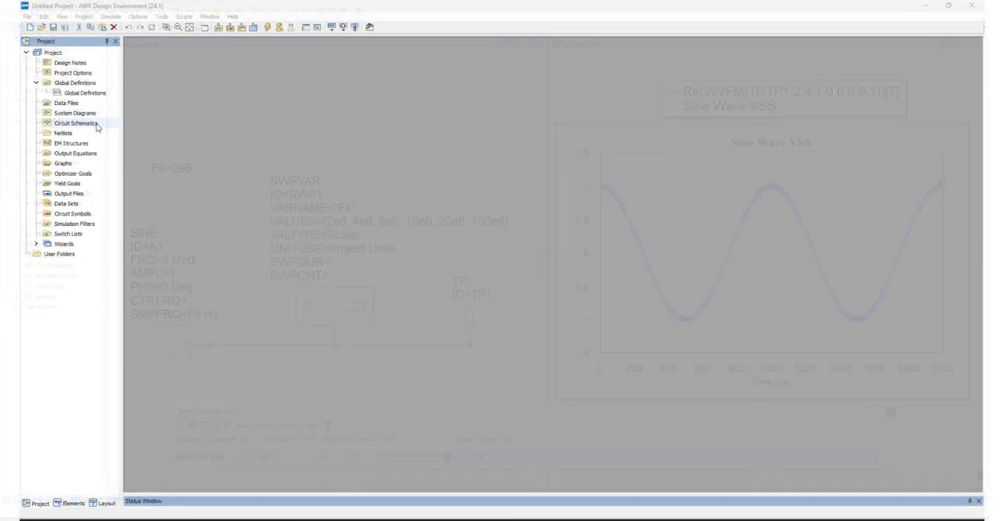
Create a new circuit schematic named Sine Wave.
{"action": "right_click", "coordinate": [99, 124]}
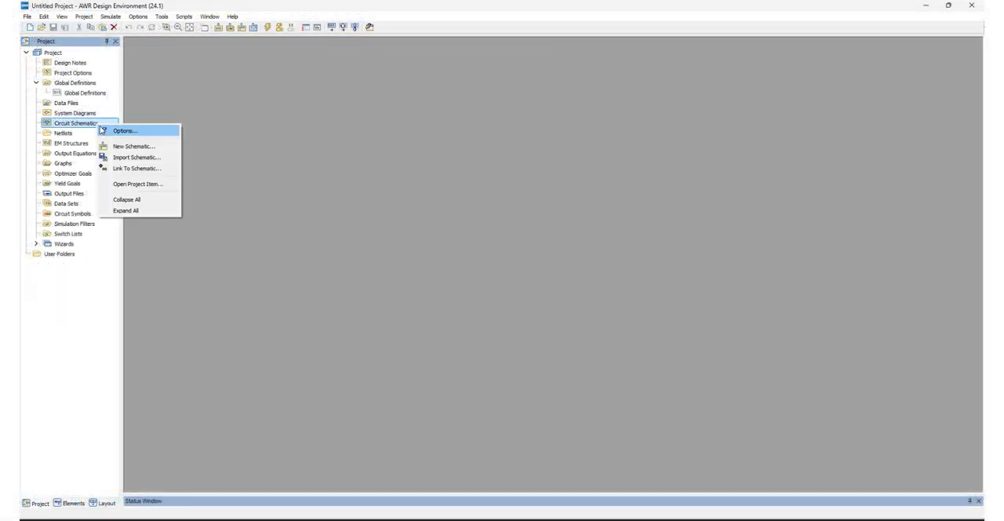
{"action": "left_click", "coordinate": [134, 146]}
{"action": "type", "text": "Sine Wave"}
{"action": "left_click", "coordinate": [454, 121]}
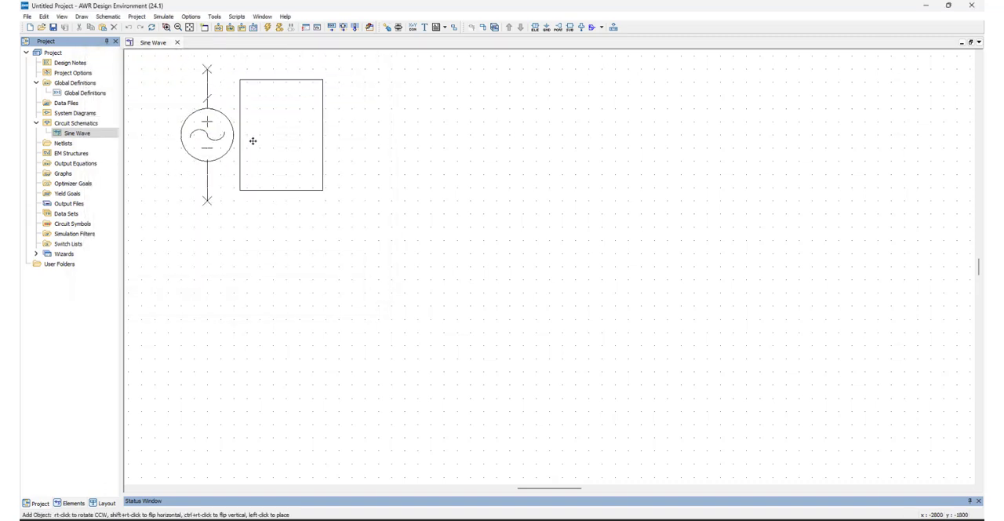
Place the ACVS voltage source, ground its lower terminal, and move its parameter text to the left of the symbol.
{"action": "left_click", "coordinate": [307, 218]}
{"action": "key", "text": "ctrl+g"}
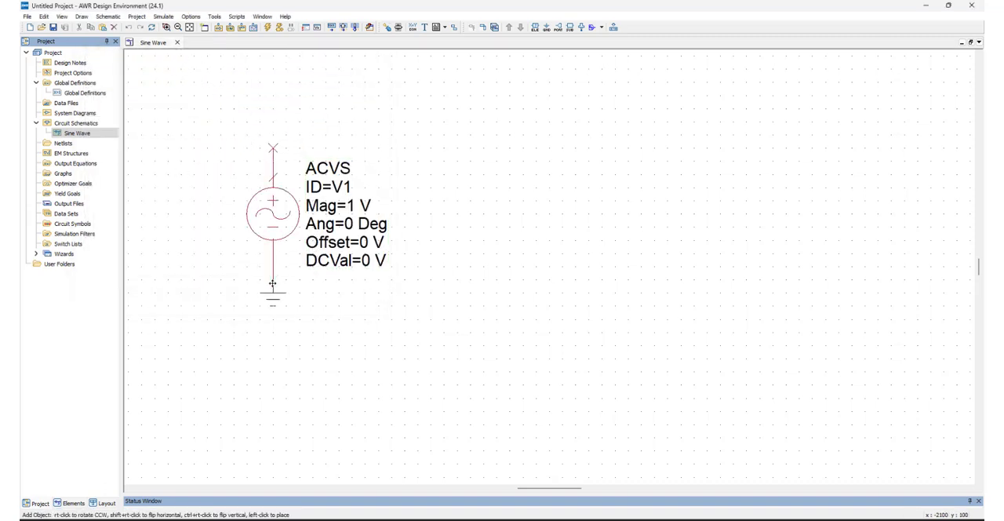
{"action": "left_click", "coordinate": [272, 283]}
{"action": "left_click_drag", "start_coordinate": [363, 225], "coordinate": [222, 188]}
{"action": "left_click_drag", "start_coordinate": [222, 189], "coordinate": [213, 210]}
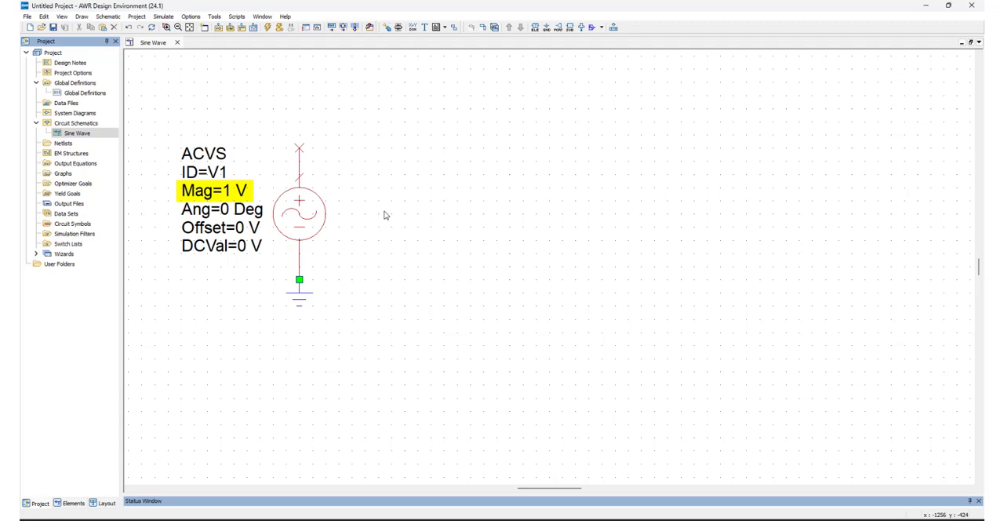
Override the project default frequencies of the Sine Wave schematic with a single point at 1 MHz.
{"action": "left_click", "coordinate": [94, 135]}
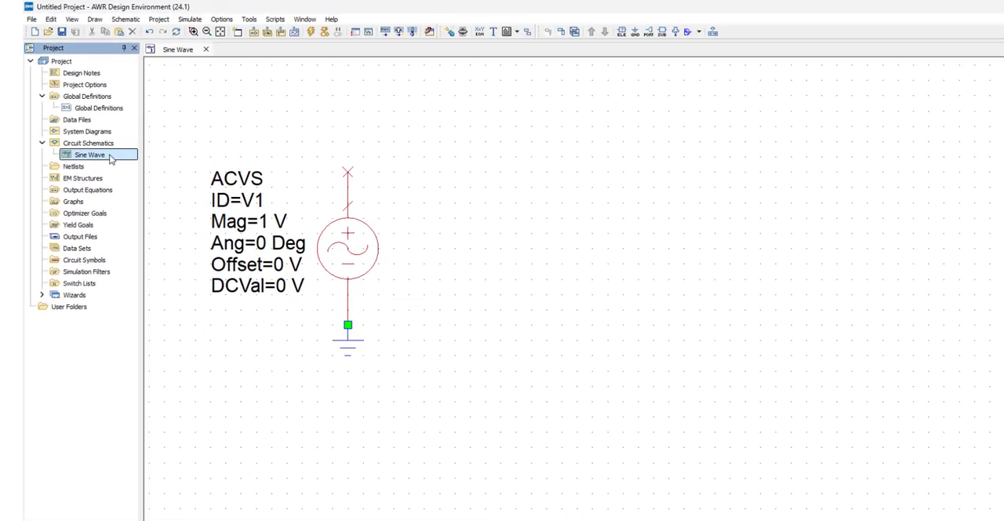
{"action": "right_click", "coordinate": [126, 180]}
{"action": "left_click", "coordinate": [153, 186]}
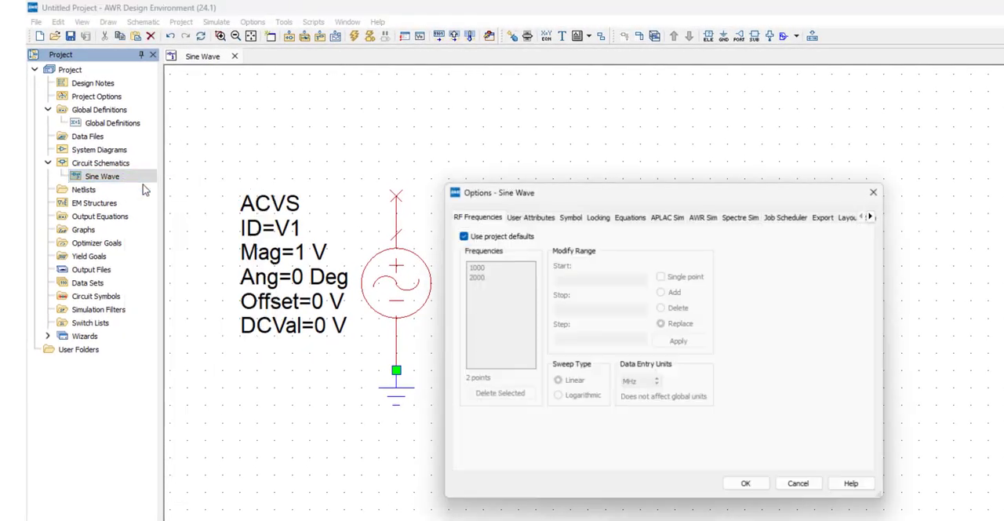
{"action": "left_click", "coordinate": [460, 234]}
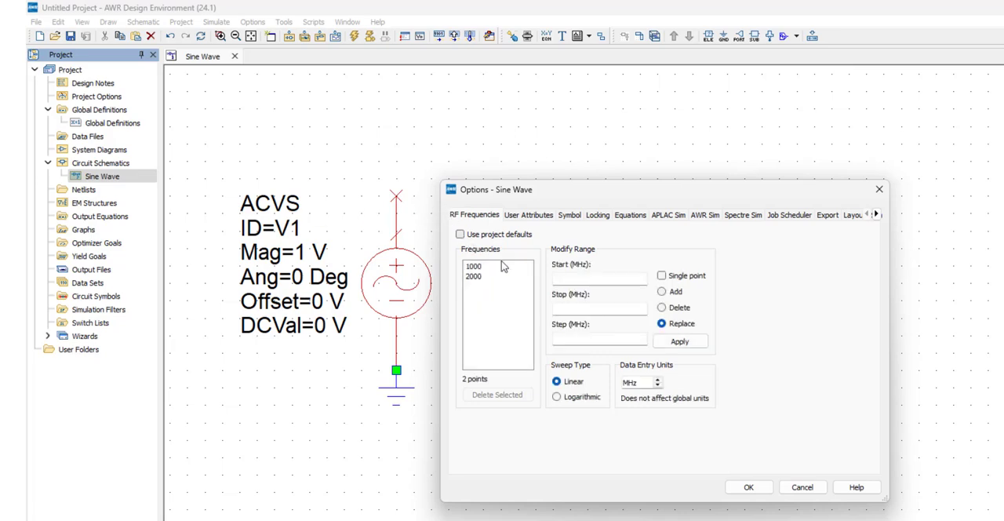
{"action": "left_click", "coordinate": [661, 275]}
{"action": "type", "text": "1"}
{"action": "left_click", "coordinate": [680, 341]}
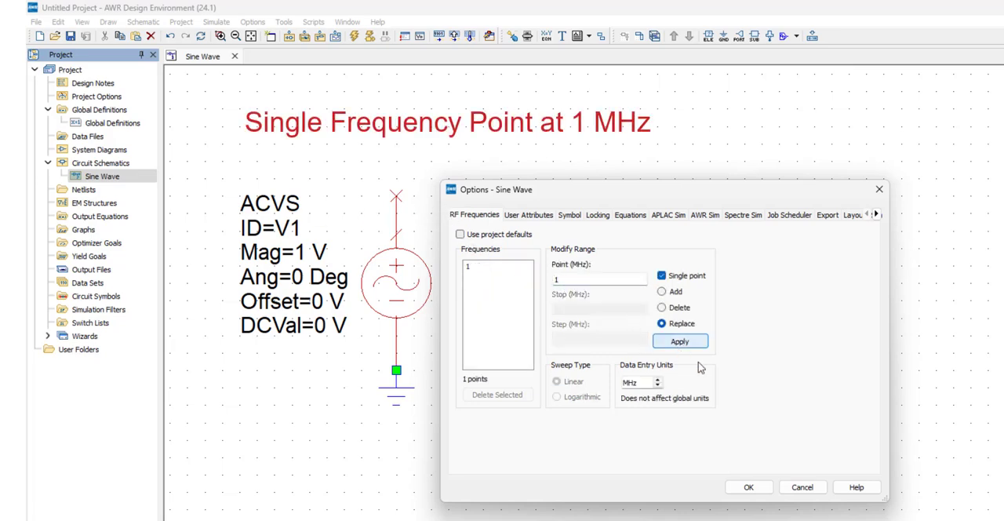
{"action": "left_click", "coordinate": [749, 488]}
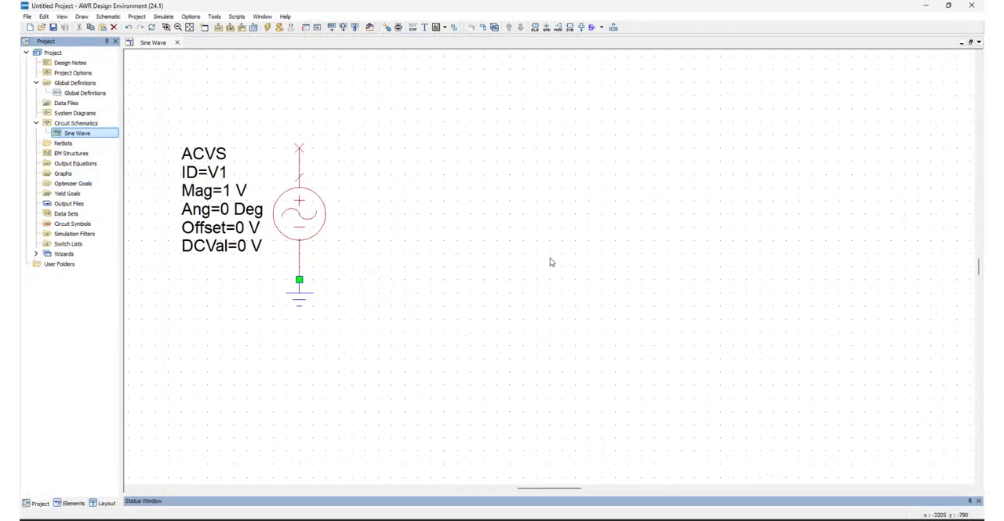
Place a RES resistor to the right of the source and ground its lower terminal.
{"action": "key", "text": "ctrl+l"}
{"action": "type", "text": "RES"}
{"action": "key", "text": "Return"}
{"action": "left_click", "coordinate": [558, 229]}
{"action": "key", "text": "ctrl+g"}
{"action": "left_click", "coordinate": [537, 293]}
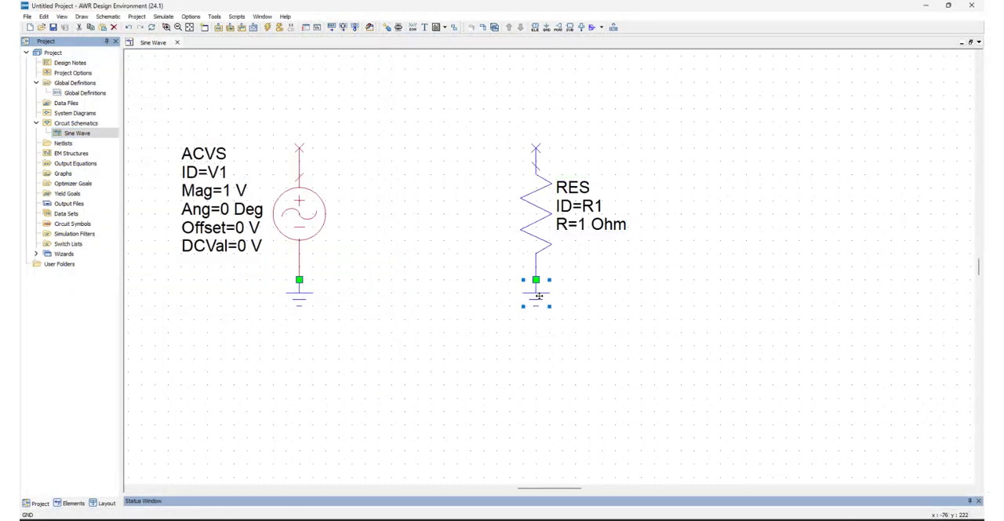
Wire the source's upper terminal to the top of the resistor and set the resistance to 50 Ohm.
{"action": "left_click", "coordinate": [299, 149]}
{"action": "left_click", "coordinate": [536, 148]}
{"action": "double_click", "coordinate": [589, 225]}
{"action": "type", "text": "50"}
{"action": "key", "text": "Return"}
Place a measurement probe with ID VL on the node at the top of the resistor.
{"action": "left_click", "coordinate": [582, 27]}
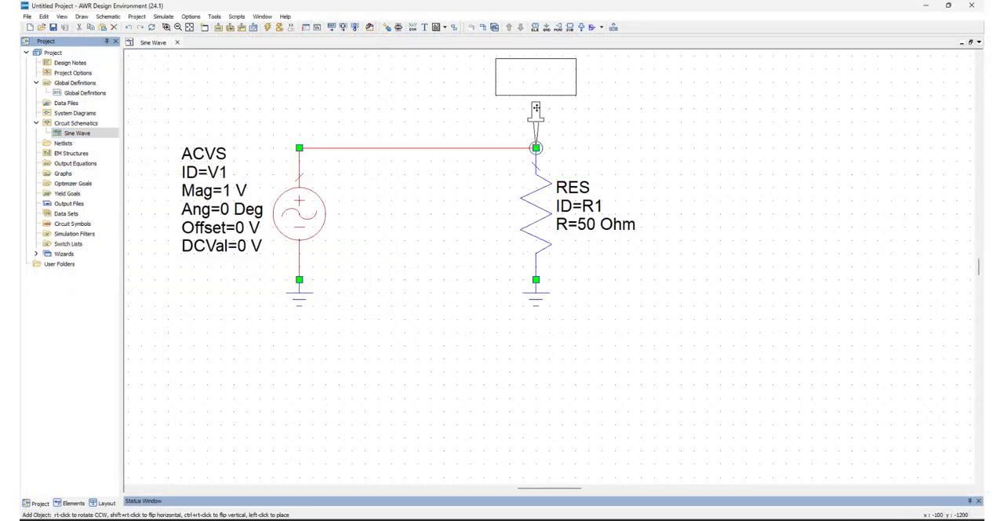
{"action": "left_click", "coordinate": [536, 108]}
{"action": "key", "text": "Home"}
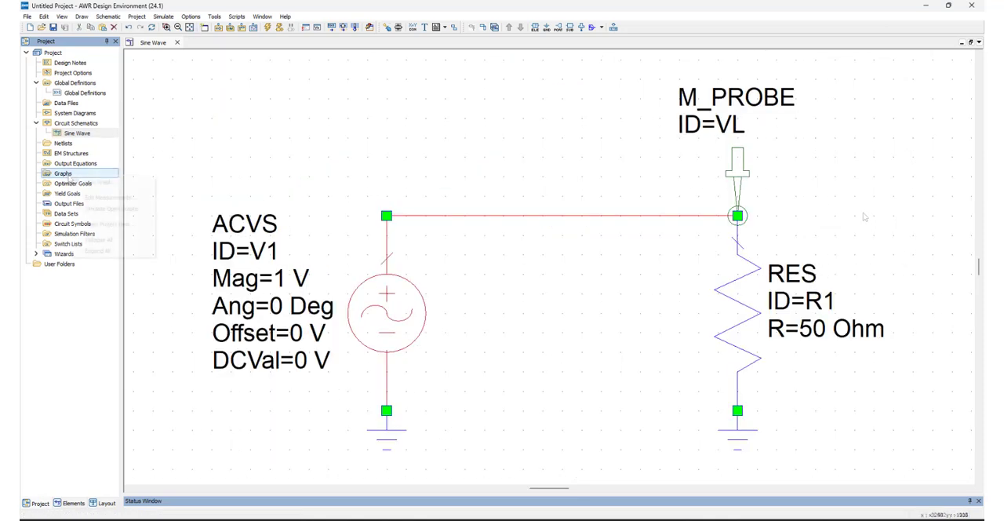
Create a rectangular graph named Sine Wave.
{"action": "left_click", "coordinate": [98, 186]}
{"action": "type", "text": "Sine Wave"}
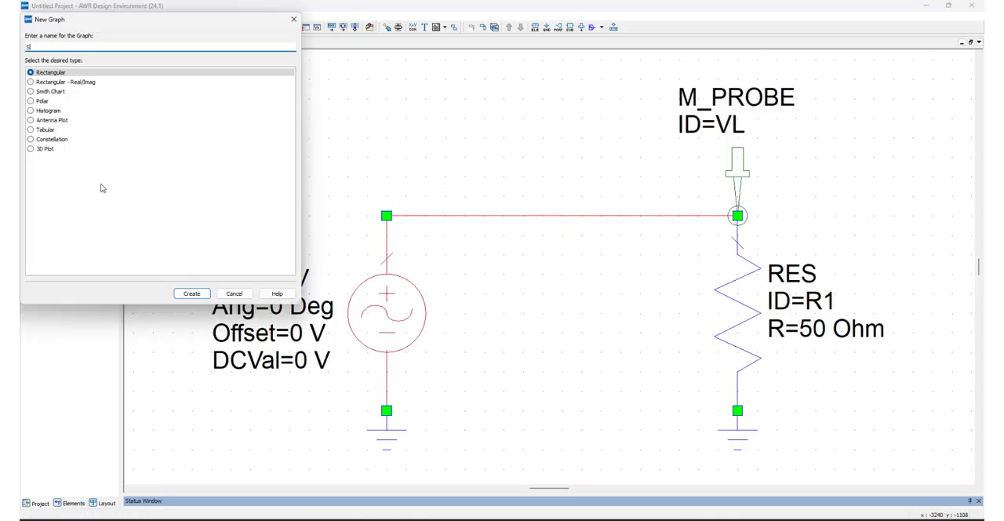
{"action": "left_click", "coordinate": [192, 293]}
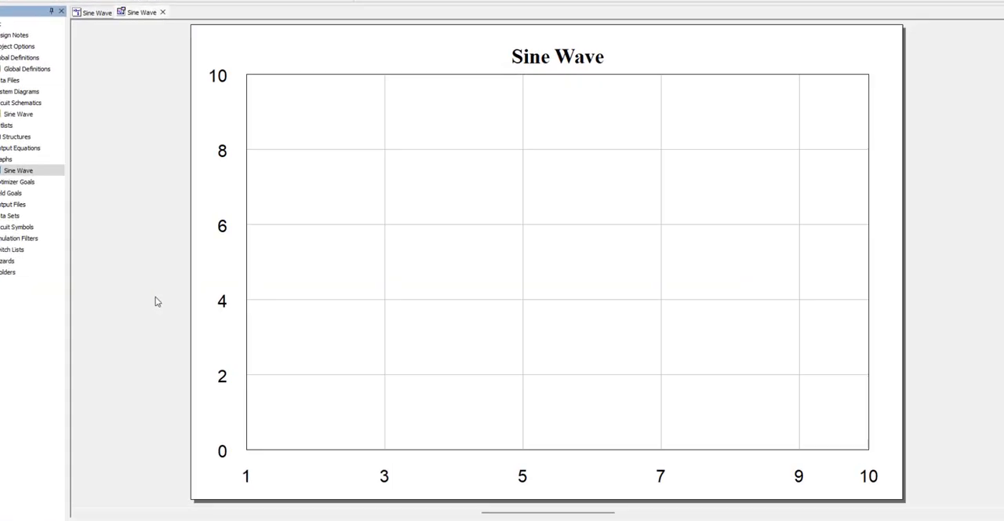
Add a nonlinear Vtime voltage measurement at M_PROBE.VL to the Sine Wave graph and simulate it.
{"action": "right_click", "coordinate": [351, 276]}
{"action": "left_click", "coordinate": [402, 352]}
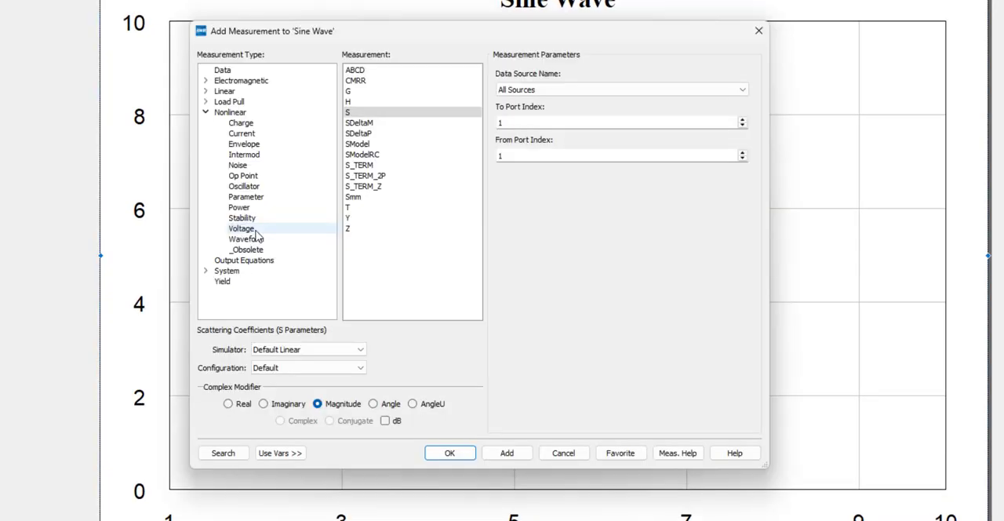
{"action": "left_click", "coordinate": [242, 228]}
{"action": "scroll", "coordinate": [479, 192], "scroll_direction": "down", "scroll_amount": 10}
{"action": "left_click", "coordinate": [451, 234]}
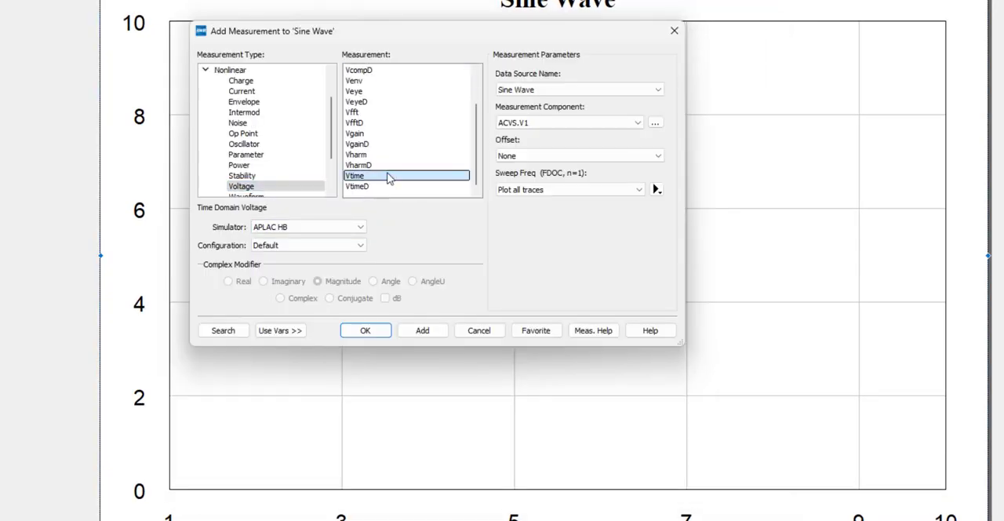
{"action": "left_click", "coordinate": [657, 125]}
{"action": "left_click", "coordinate": [180, 37]}
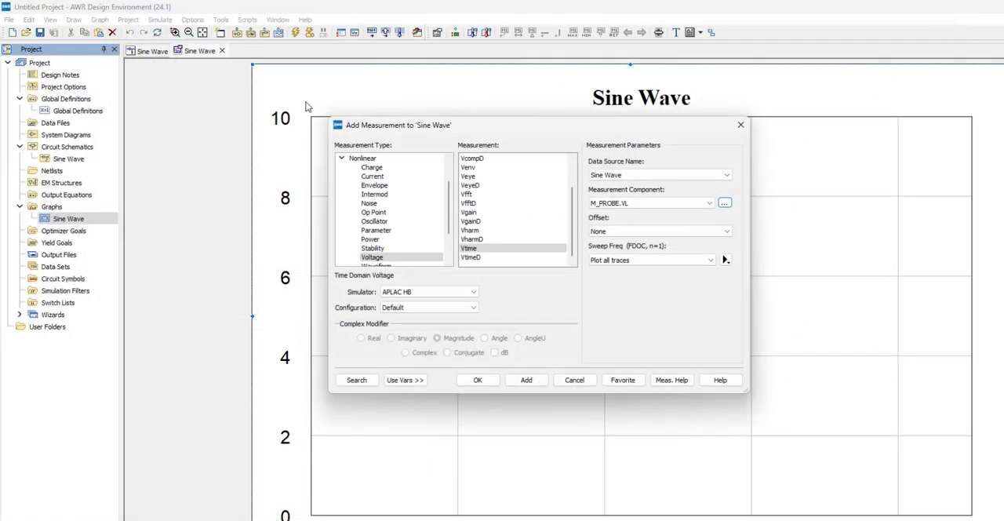
{"action": "left_click", "coordinate": [526, 379]}
{"action": "left_click", "coordinate": [574, 380]}
{"action": "left_click", "coordinate": [295, 32]}
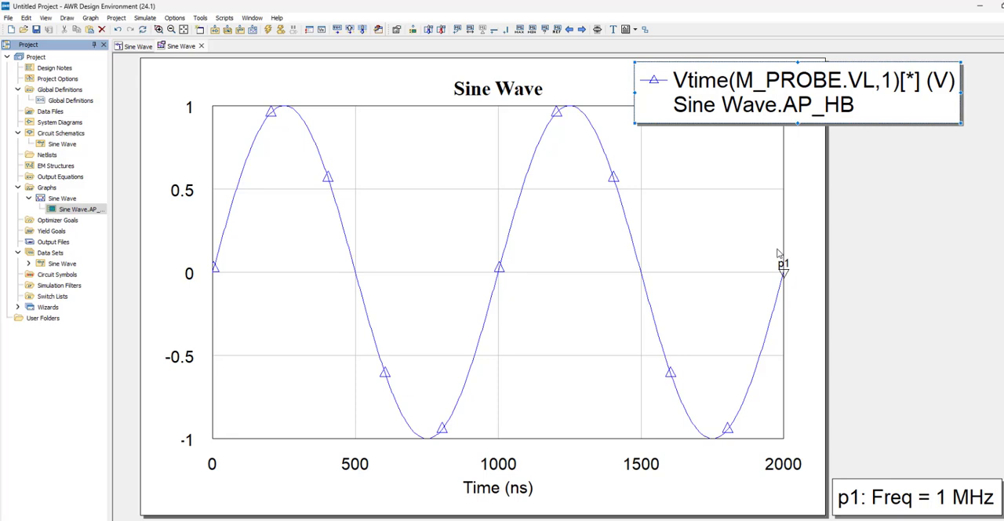
Set the Sine Wave graph's Left 1 axis limits manually from -1.5 to 1.5.
{"action": "double_click", "coordinate": [476, 416]}
{"action": "left_click", "coordinate": [370, 153]}
{"action": "left_click", "coordinate": [465, 146]}
{"action": "left_click", "coordinate": [485, 173]}
{"action": "type", "text": ".5"}
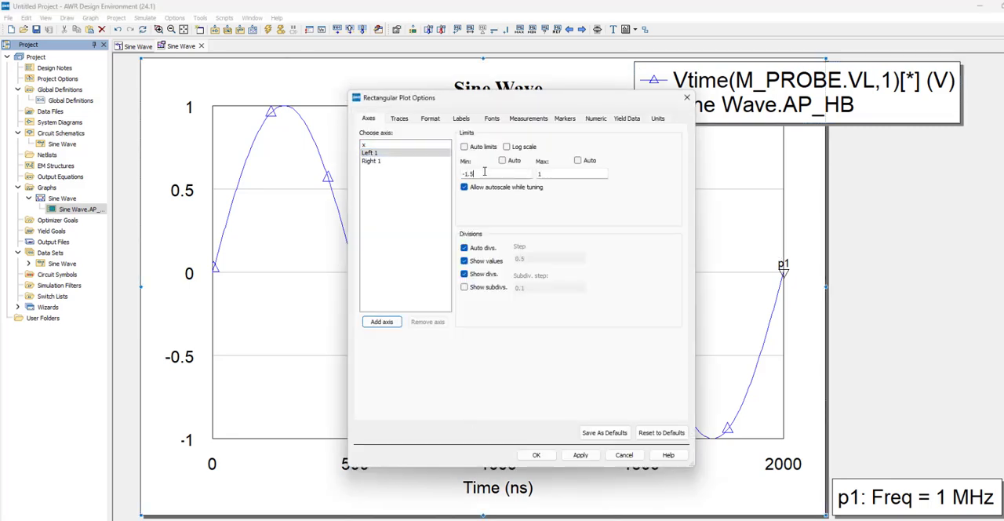
{"action": "left_click", "coordinate": [549, 173]}
{"action": "type", "text": ".5"}
{"action": "left_click", "coordinate": [537, 455]}
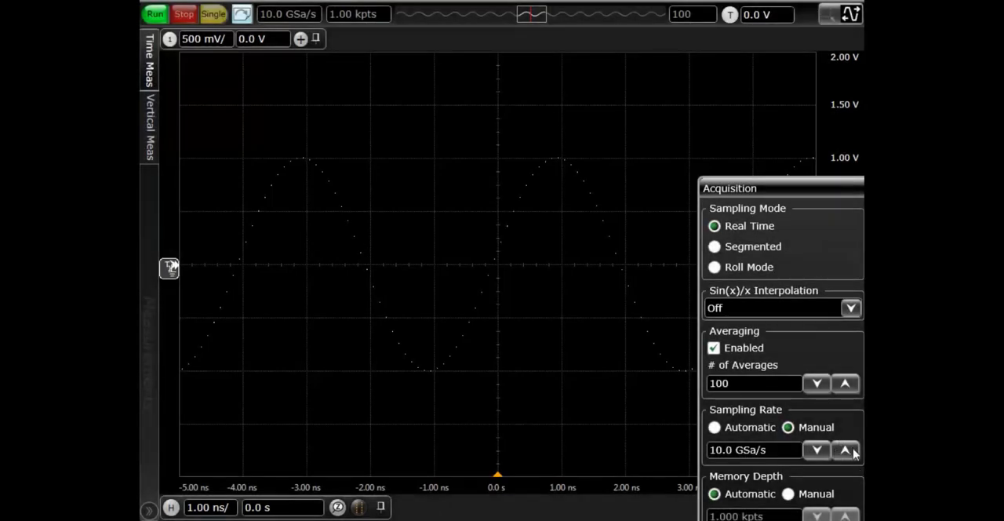
Switch to the oscilloscope software and raise the manual sampling rate to 80 GSa/s.
{"action": "left_click", "coordinate": [852, 451]}
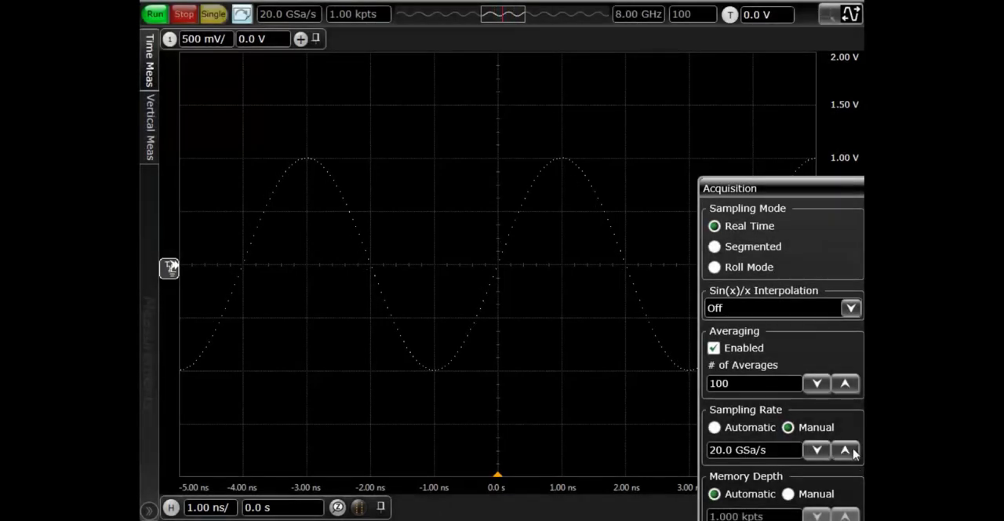
{"action": "left_click", "coordinate": [852, 451]}
{"action": "left_click", "coordinate": [852, 451]}
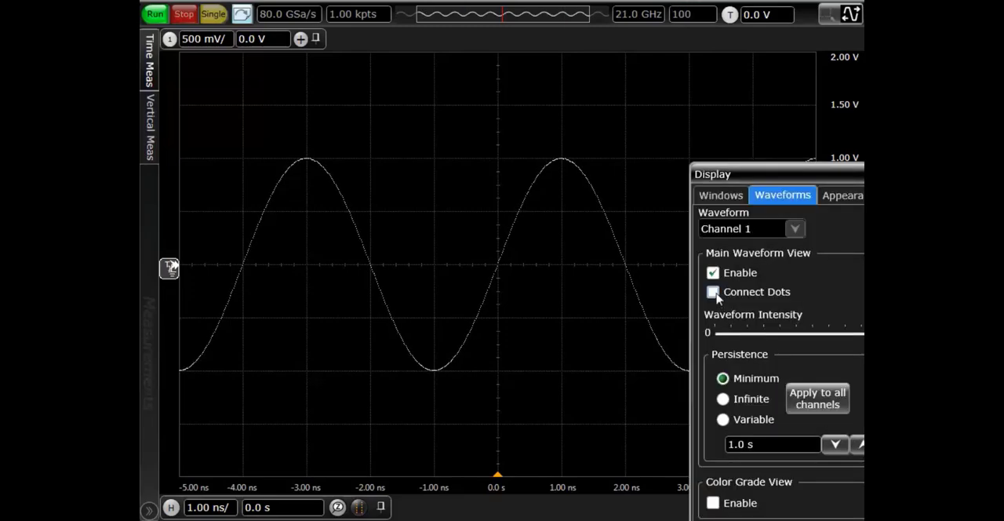
Set the Sin(x)/x interpolation to Auto and change the interpolation option again.
{"action": "left_click", "coordinate": [713, 292]}
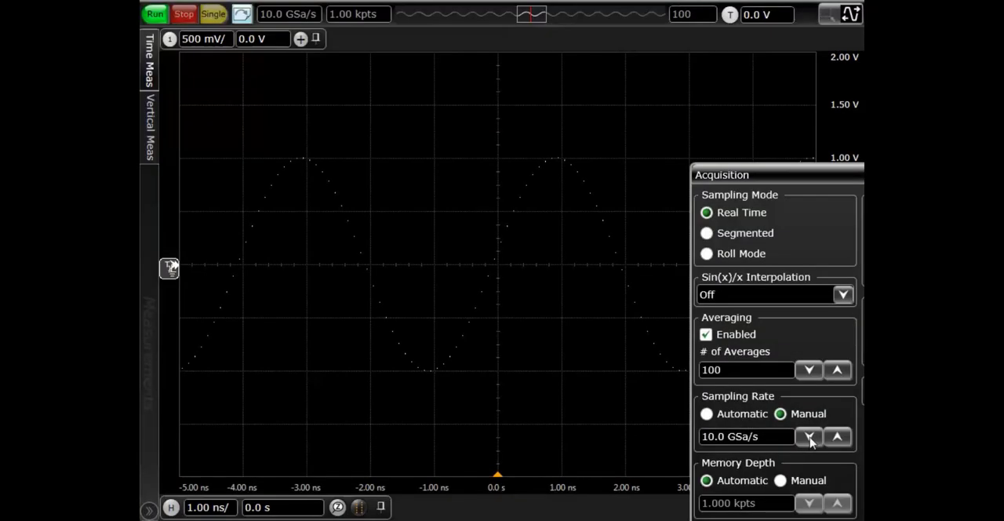
{"action": "left_click", "coordinate": [842, 294]}
{"action": "left_click", "coordinate": [848, 325]}
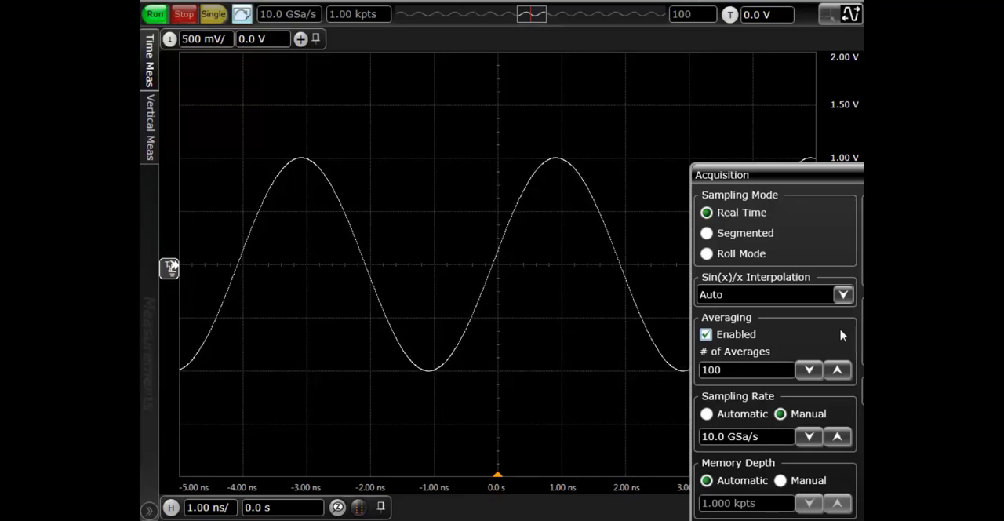
{"action": "left_click", "coordinate": [843, 294]}
{"action": "left_click", "coordinate": [825, 311]}
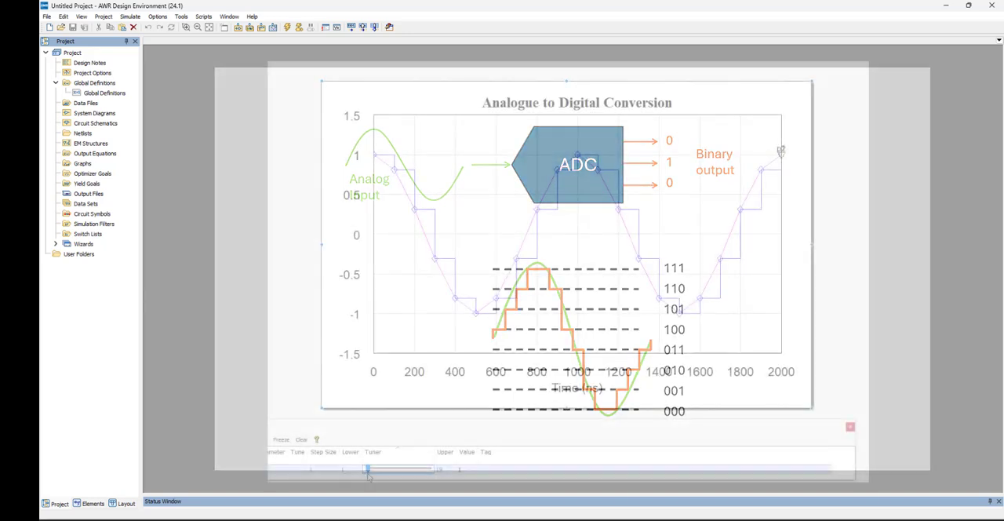
Switch to AWR and tune Fs upward in the Analogue to Digital Conversion graph, through 2 to a higher value.
{"action": "left_click_drag", "start_coordinate": [368, 474], "coordinate": [380, 475]}
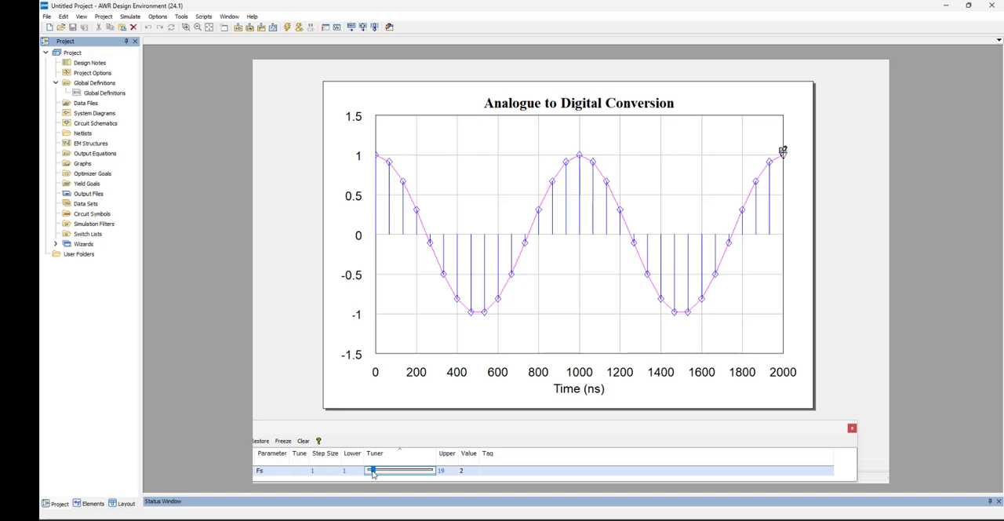
{"action": "mouse_move", "coordinate": [374, 473]}
{"action": "left_mouse_down"}
{"action": "mouse_move", "coordinate": [407, 474]}
{"action": "mouse_move", "coordinate": [392, 473]}
{"action": "left_mouse_up"}
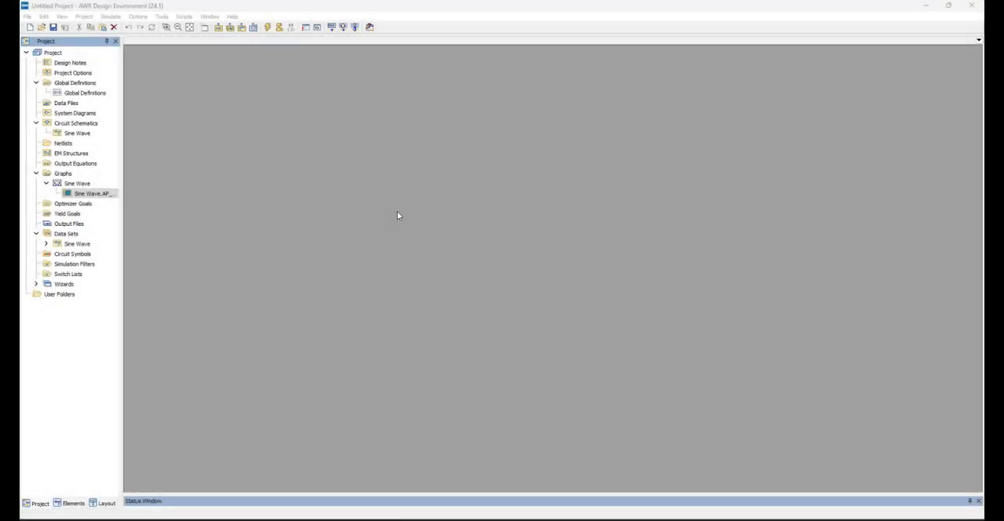
Create a new system diagram named Sine Wave VSS.
{"action": "right_click", "coordinate": [96, 115]}
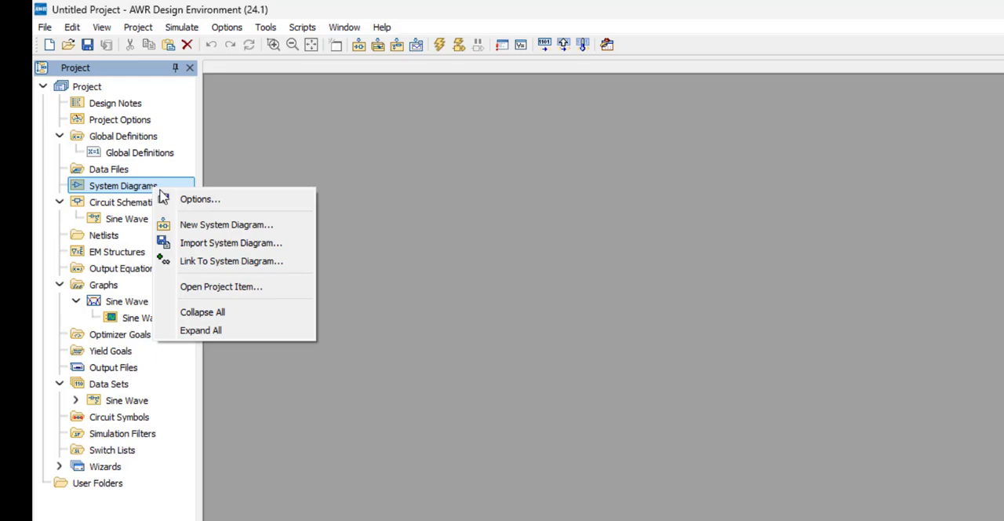
{"action": "left_click", "coordinate": [223, 225]}
{"action": "type", "text": "Sine Wave VSS"}
{"action": "left_click", "coordinate": [775, 205]}
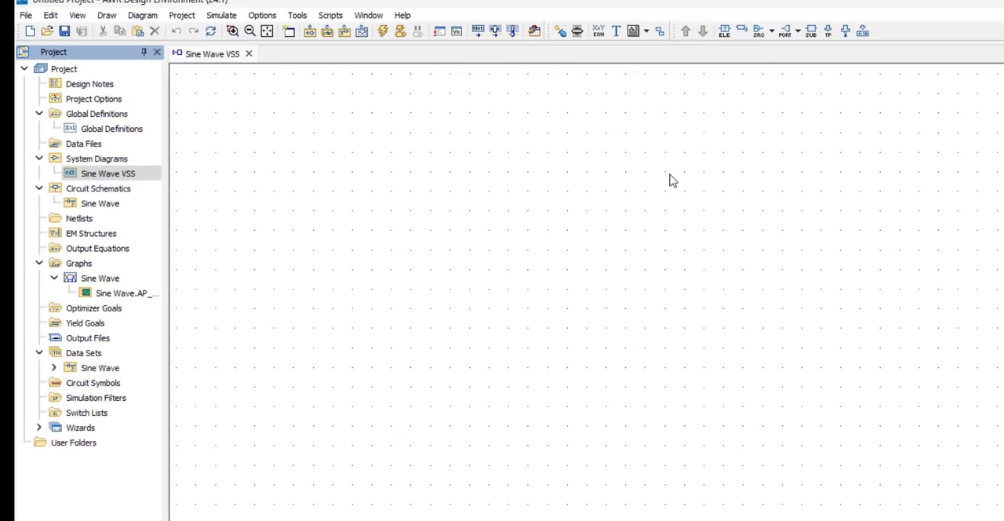
Find the SINE source among the system blocks and place it in the Sine Wave VSS diagram.
{"action": "key", "text": "ctrl+l"}
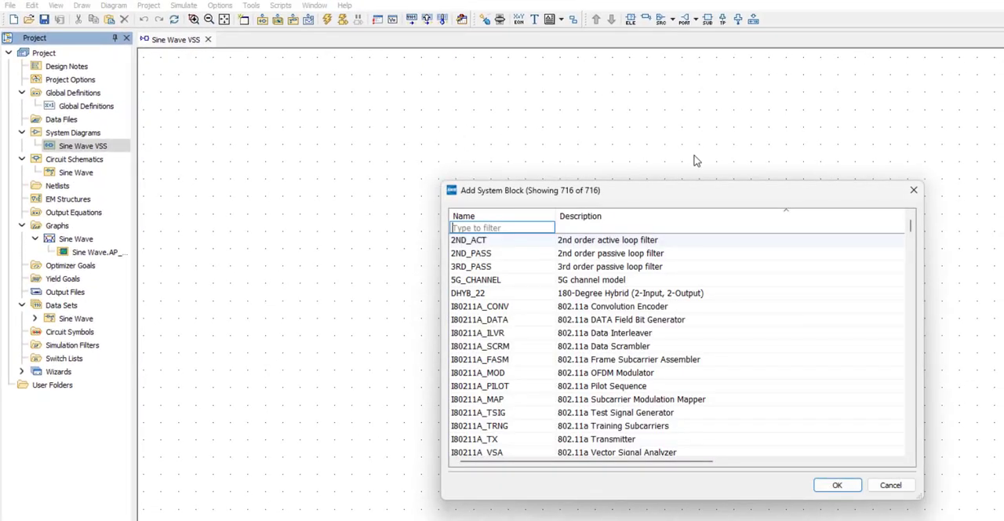
{"action": "type", "text": "sine"}
{"action": "double_click", "coordinate": [492, 245]}
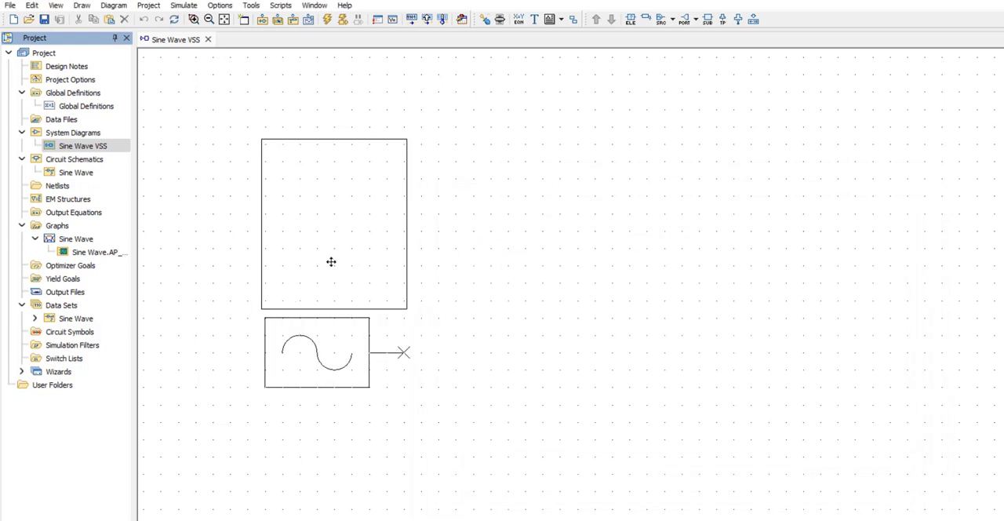
{"action": "left_click", "coordinate": [337, 255]}
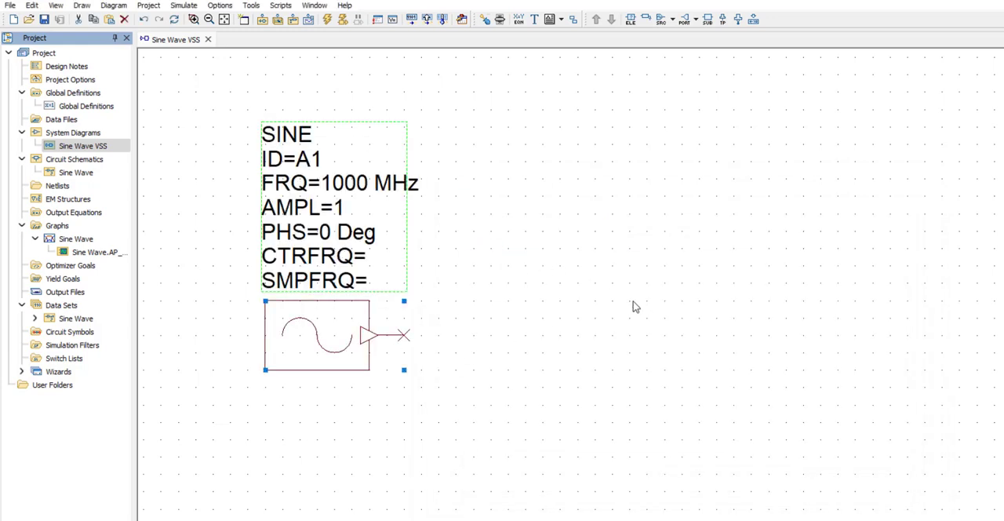
{"action": "left_click", "coordinate": [592, 368]}
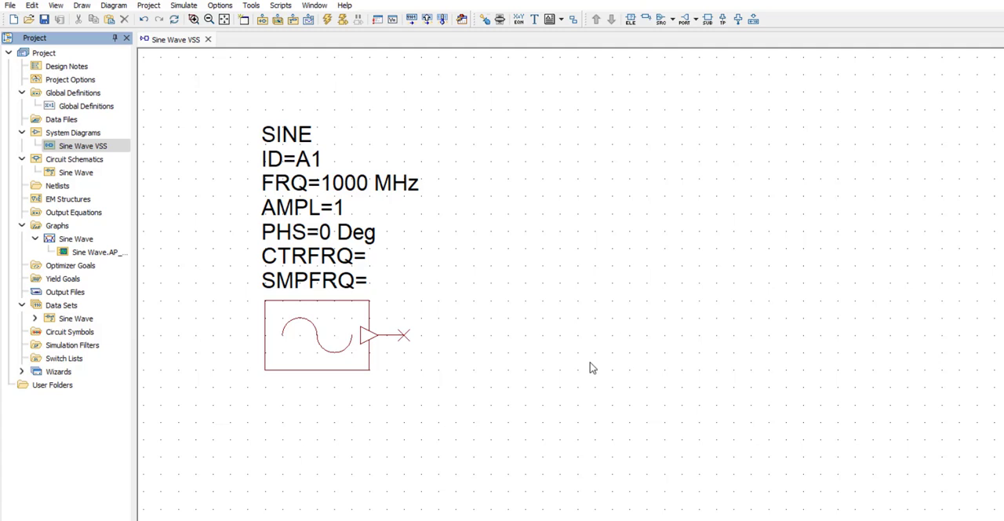
Set the node data type of the SINE block's output to Real data.
{"action": "double_click", "coordinate": [366, 335]}
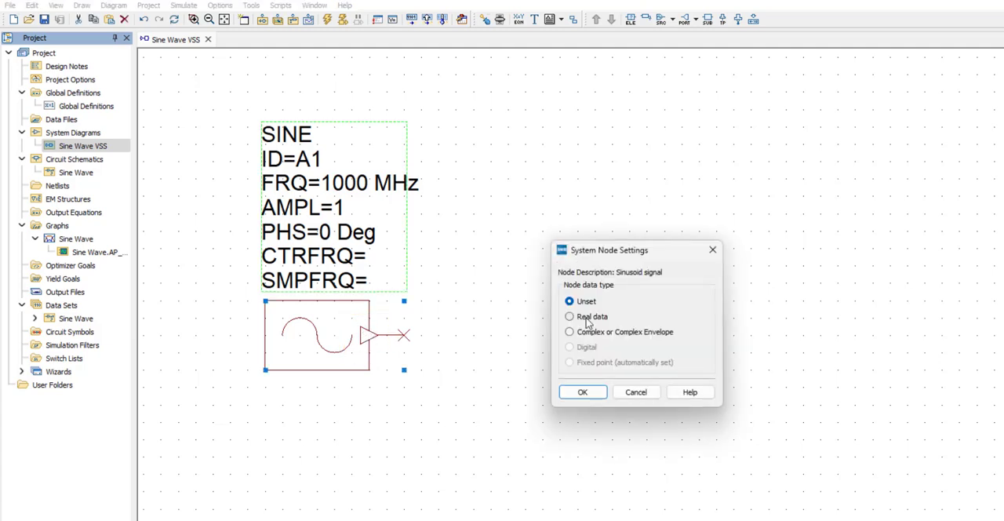
{"action": "left_click", "coordinate": [587, 322]}
{"action": "left_click", "coordinate": [587, 392]}
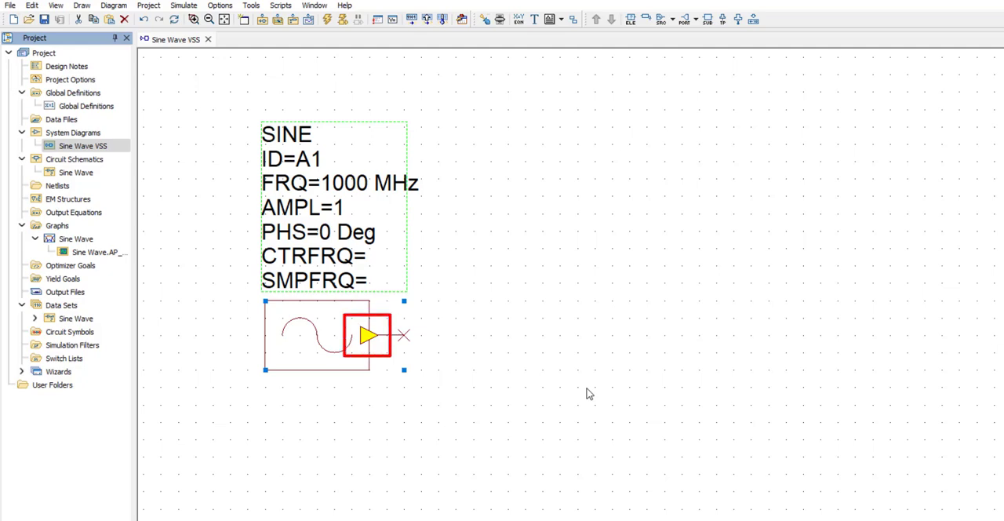
Set the SINE source's frequency to 1 MHz.
{"action": "left_click", "coordinate": [590, 394]}
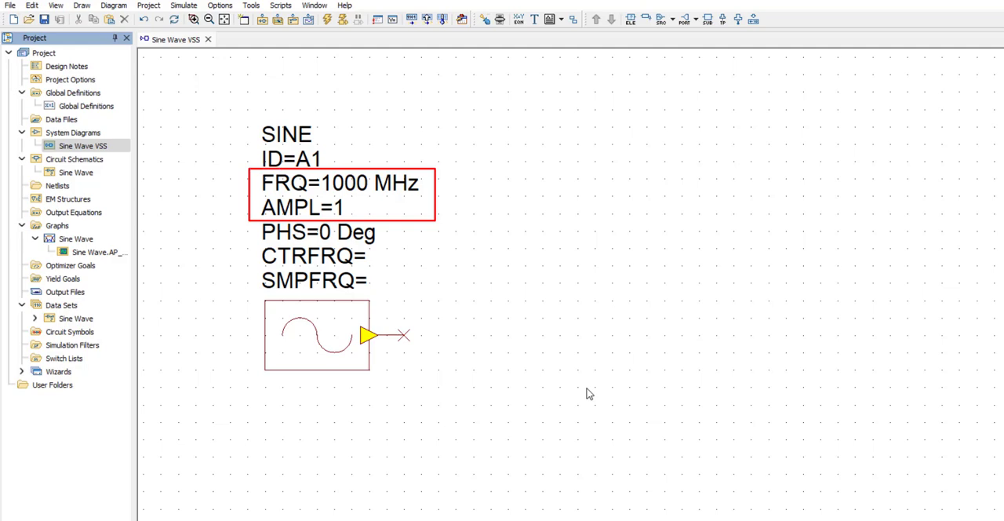
{"action": "double_click", "coordinate": [357, 183]}
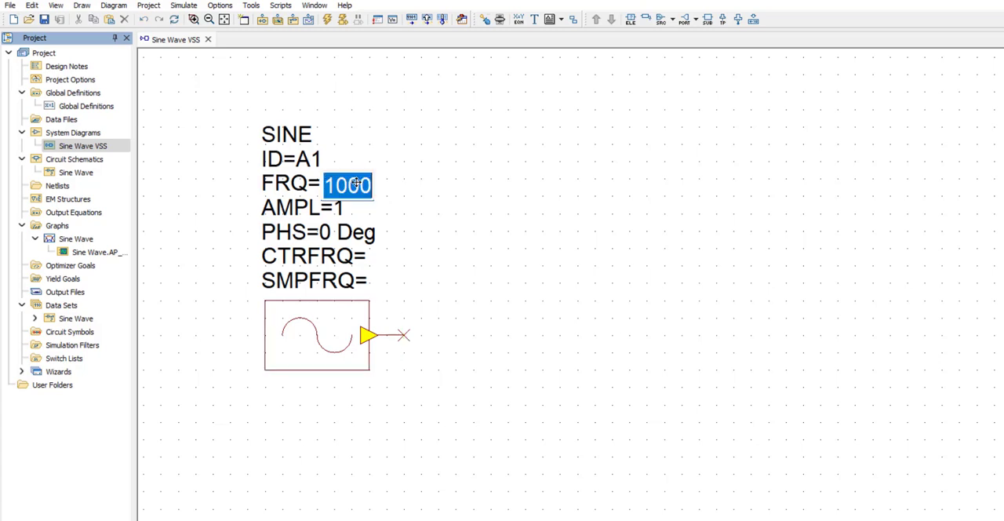
{"action": "type", "text": "1"}
{"action": "left_click", "coordinate": [482, 184]}
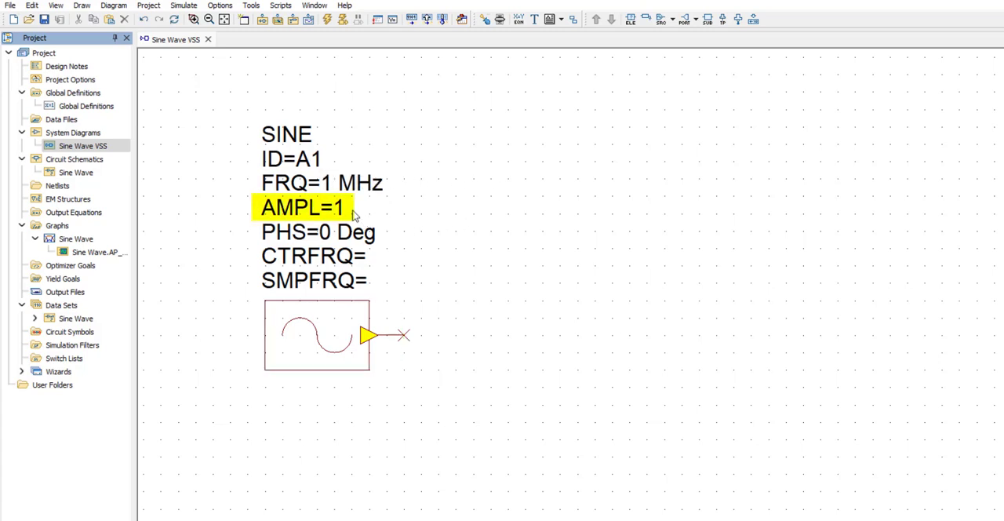
Place a test point beside the SINE block and wire it to the block's output.
{"action": "left_click", "coordinate": [723, 20]}
{"action": "left_click", "coordinate": [543, 336]}
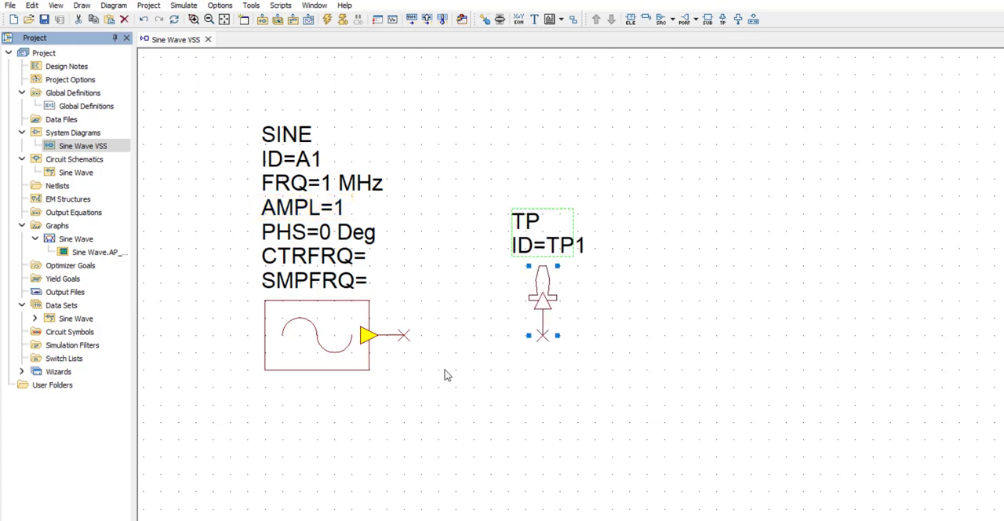
{"action": "left_click", "coordinate": [403, 335]}
{"action": "left_click", "coordinate": [542, 336]}
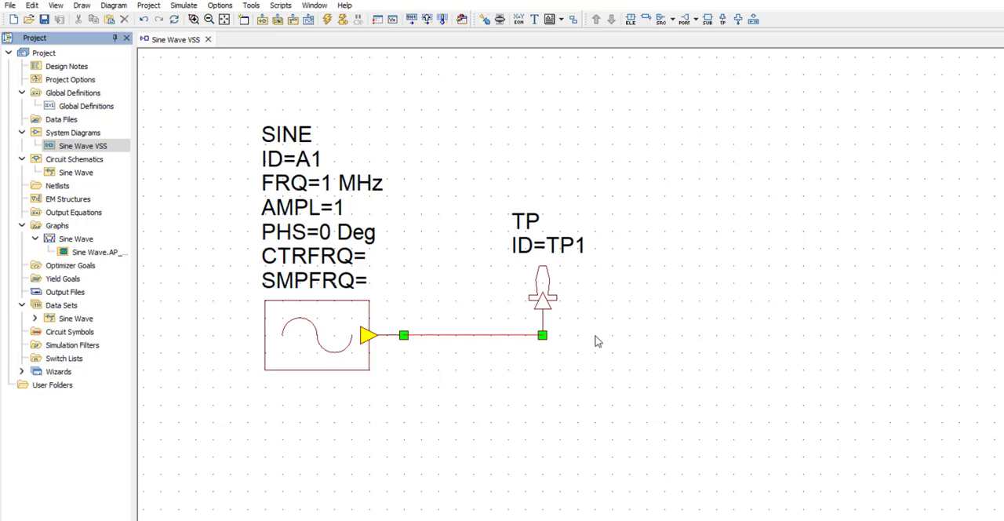
In the Sine Wave VSS diagram's options, override the project bandwidth defaults with an oversampling rate of 1 and a 2 MHz sampling frequency span.
{"action": "right_click", "coordinate": [108, 148]}
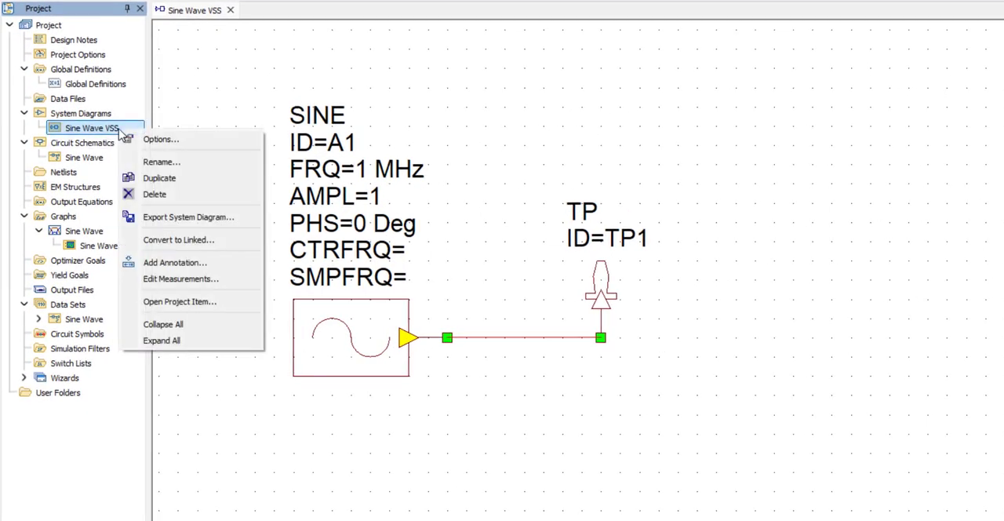
{"action": "left_click", "coordinate": [192, 141]}
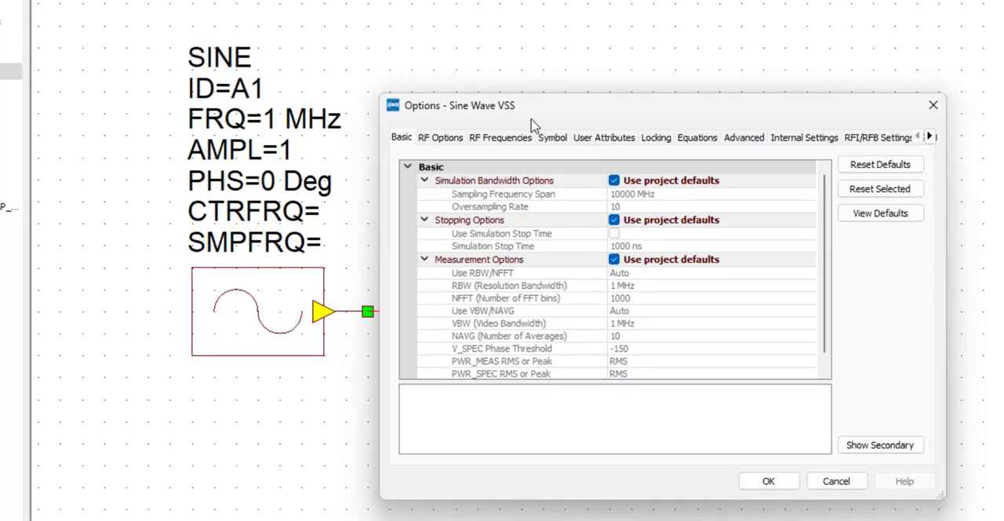
{"action": "left_click", "coordinate": [614, 181]}
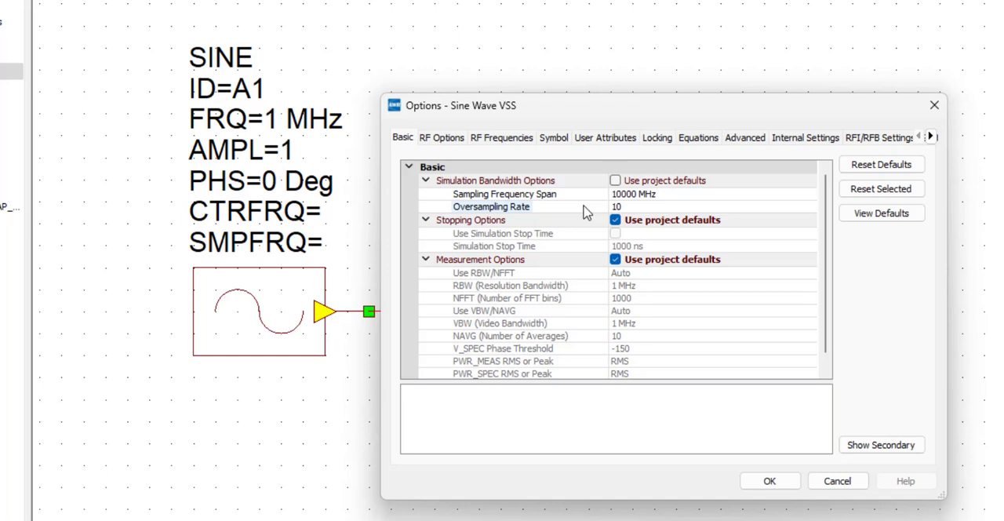
{"action": "left_click", "coordinate": [624, 208]}
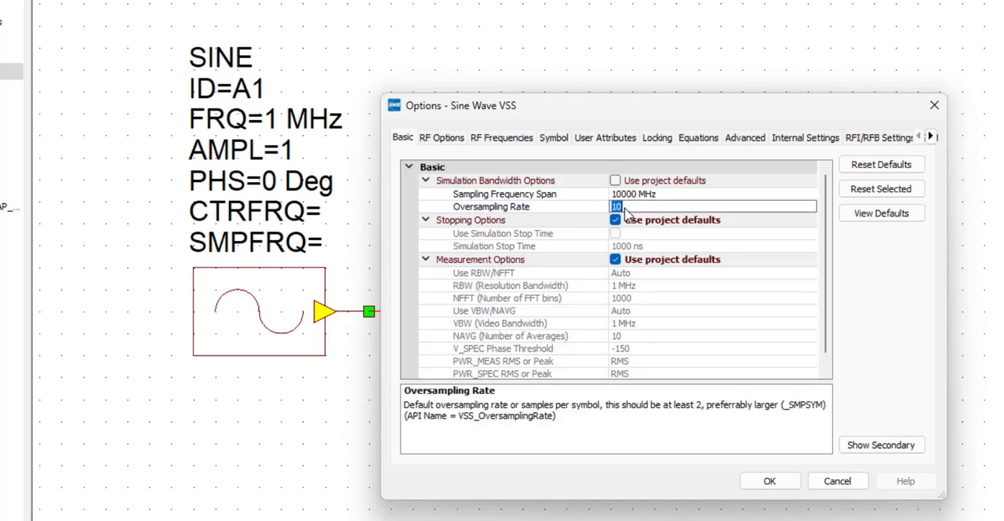
{"action": "type", "text": "1"}
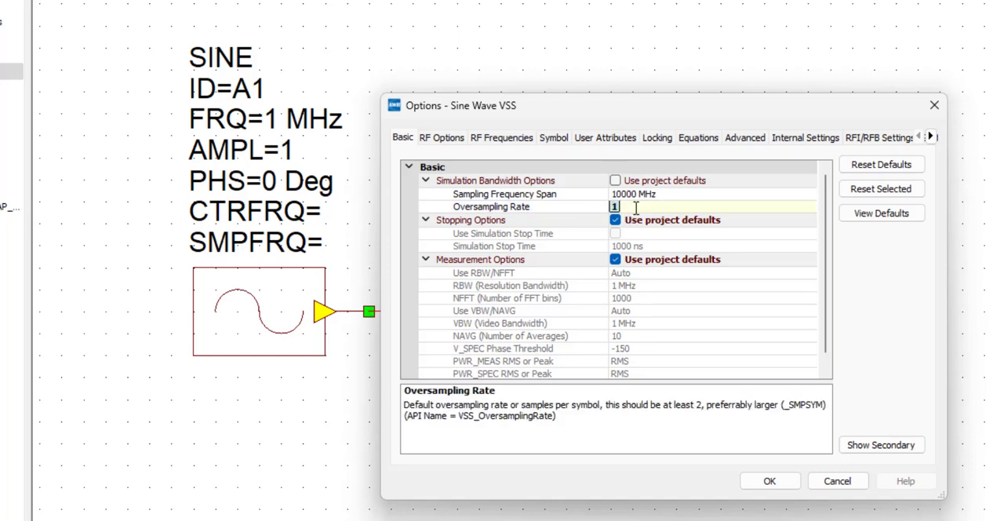
{"action": "left_click", "coordinate": [658, 195]}
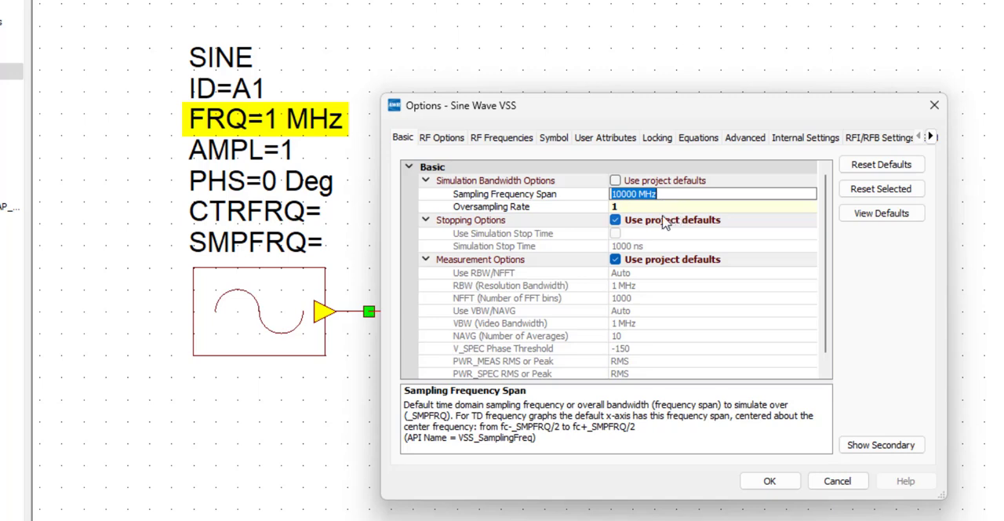
{"action": "double_click", "coordinate": [618, 195]}
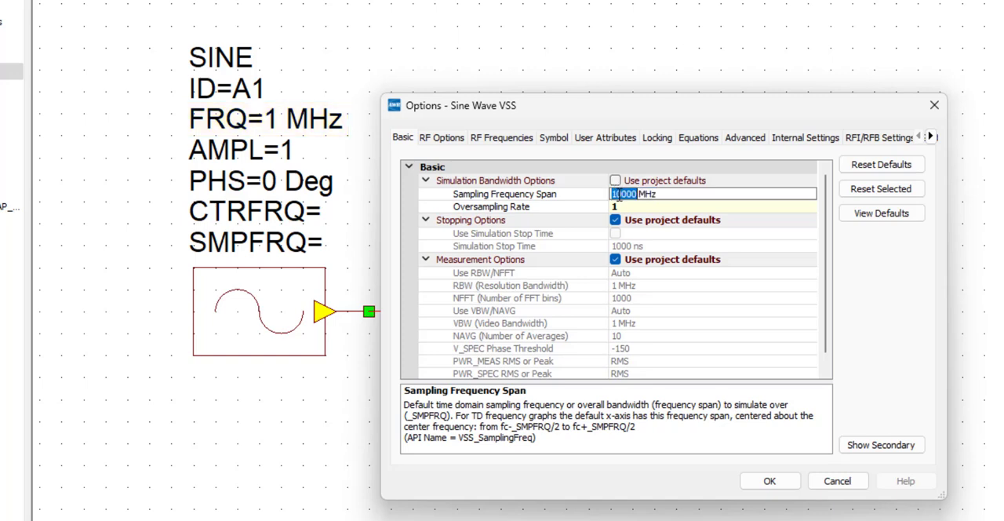
{"action": "type", "text": "2"}
{"action": "left_click", "coordinate": [772, 480]}
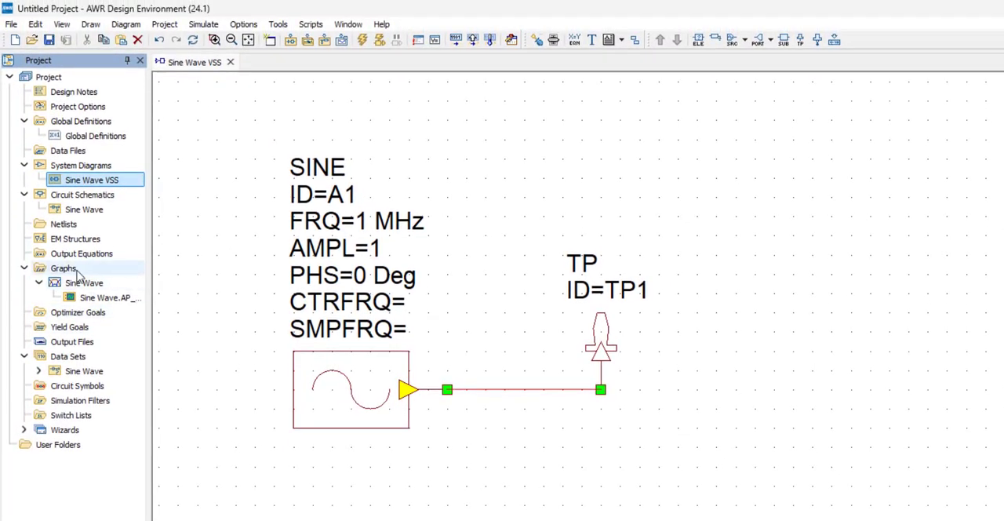
Create a new rectangular graph named Sine Wave VSS.
{"action": "right_click", "coordinate": [79, 271]}
{"action": "left_click", "coordinate": [135, 280]}
{"action": "type", "text": "S"}
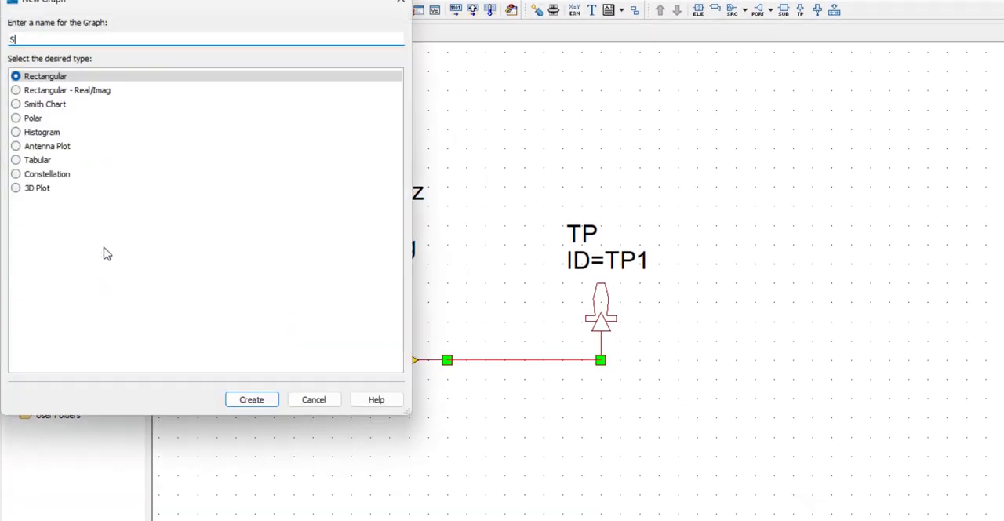
{"action": "type", "text": "ine Wave VSS"}
{"action": "left_click", "coordinate": [252, 400]}
Add a System WVFM measurement of TP.TP1 to the Sine Wave VSS graph, plotting the real part over a 2 us time span.
{"action": "right_click", "coordinate": [441, 235]}
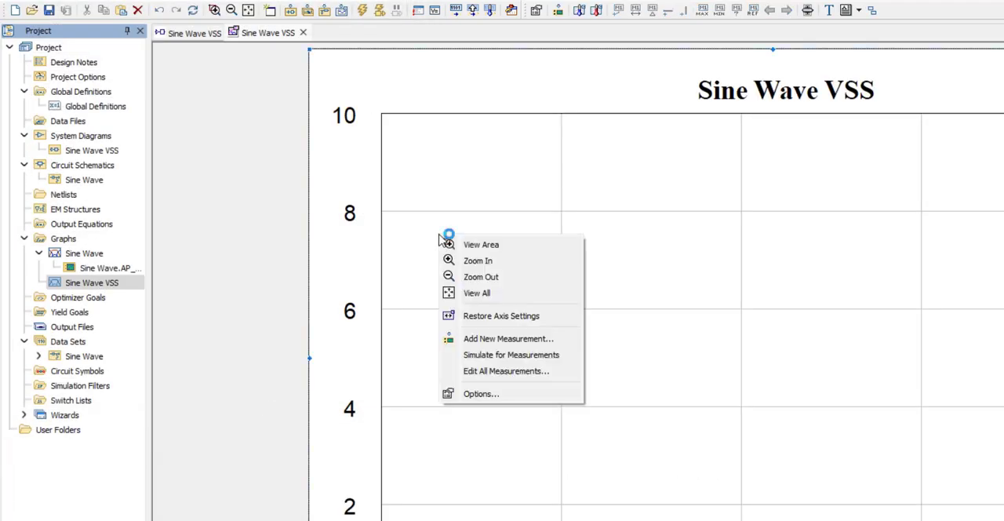
{"action": "left_click", "coordinate": [540, 342]}
{"action": "left_click", "coordinate": [418, 230]}
{"action": "left_click", "coordinate": [442, 231]}
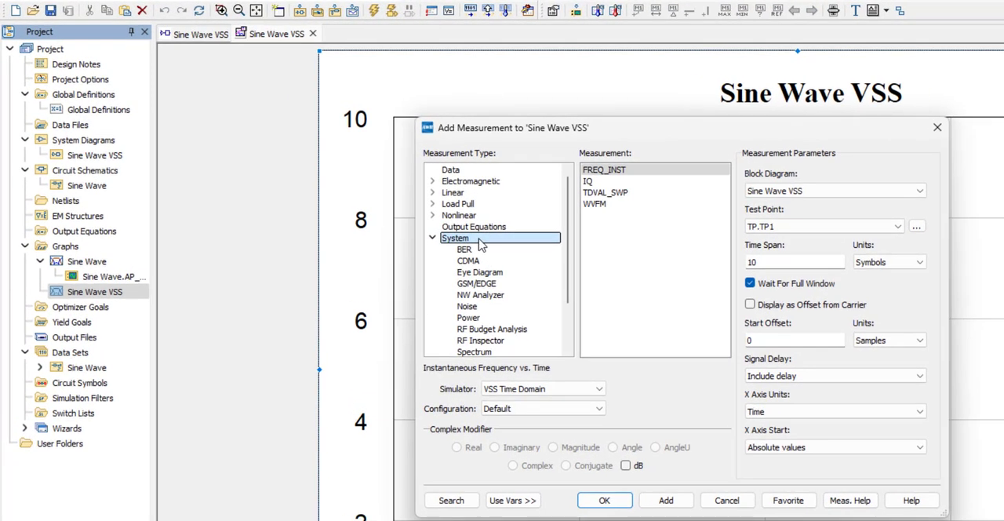
{"action": "left_click", "coordinate": [594, 204]}
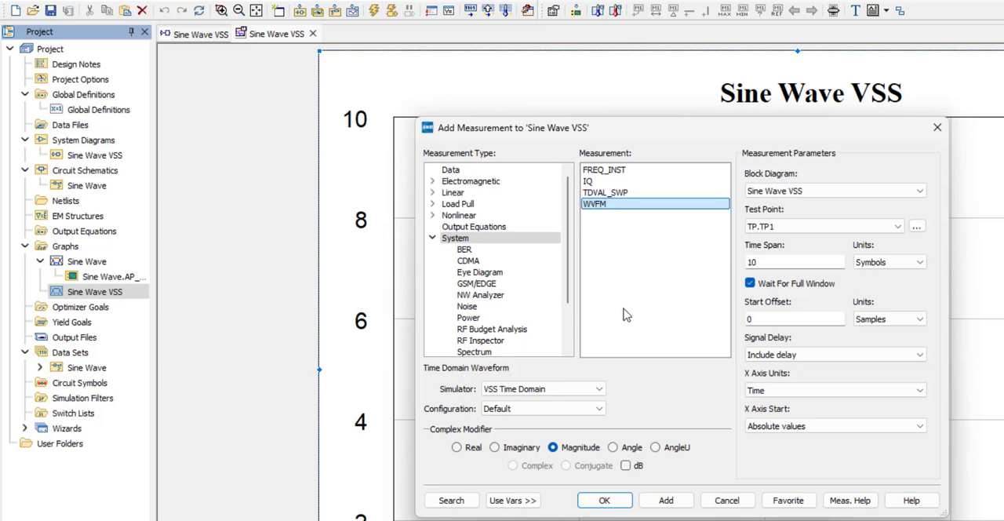
{"action": "left_click", "coordinate": [458, 447]}
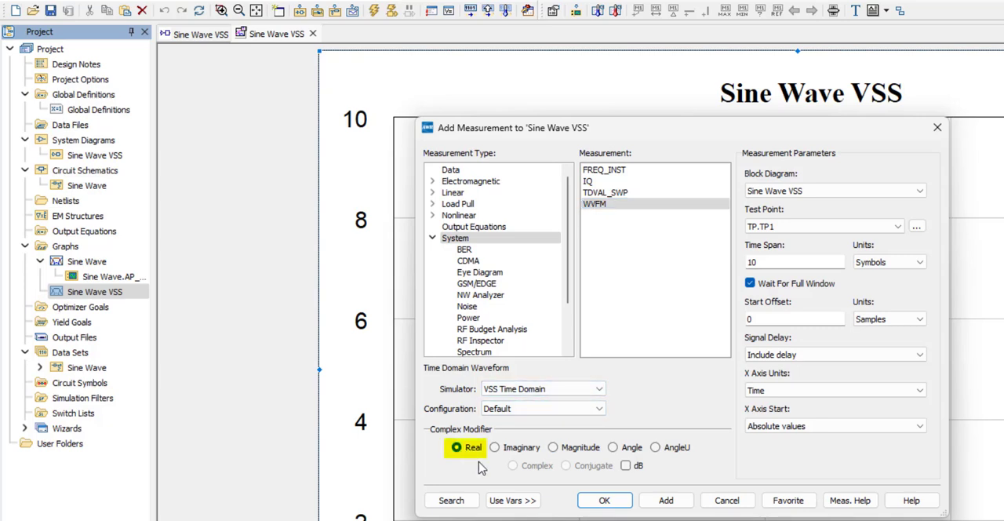
{"action": "left_click", "coordinate": [897, 266]}
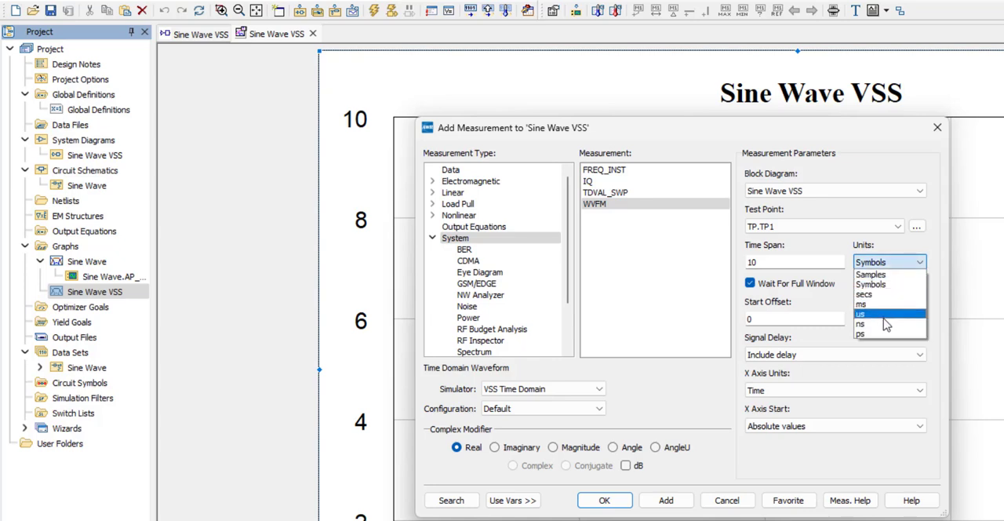
{"action": "left_click", "coordinate": [884, 320]}
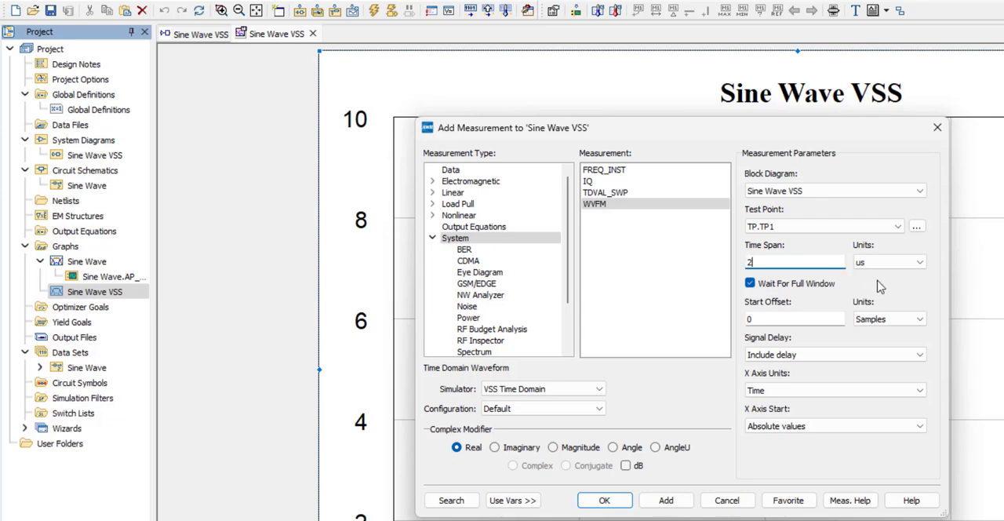
{"action": "left_click", "coordinate": [666, 499]}
{"action": "left_click", "coordinate": [726, 500]}
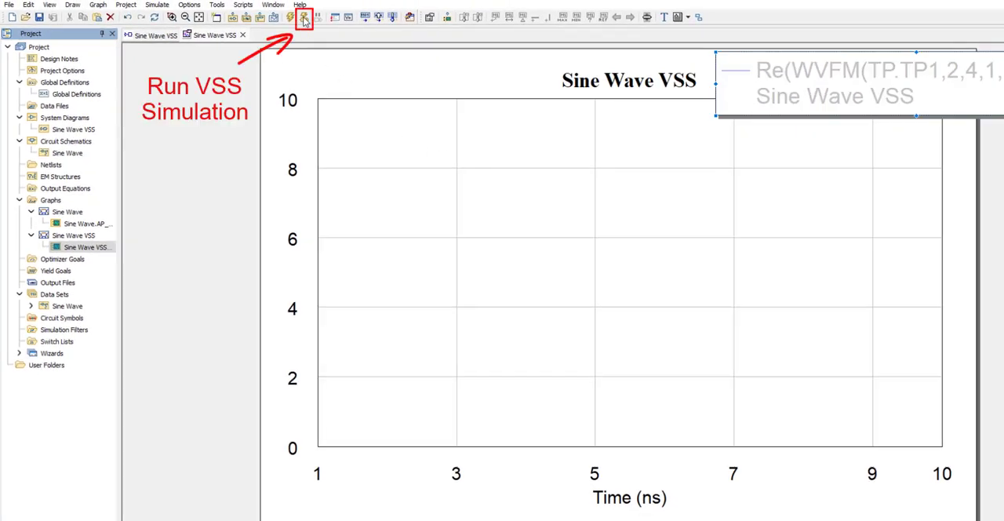
Run the VSS simulation and mark the waveform trace with diamond symbols.
{"action": "left_click", "coordinate": [304, 20]}
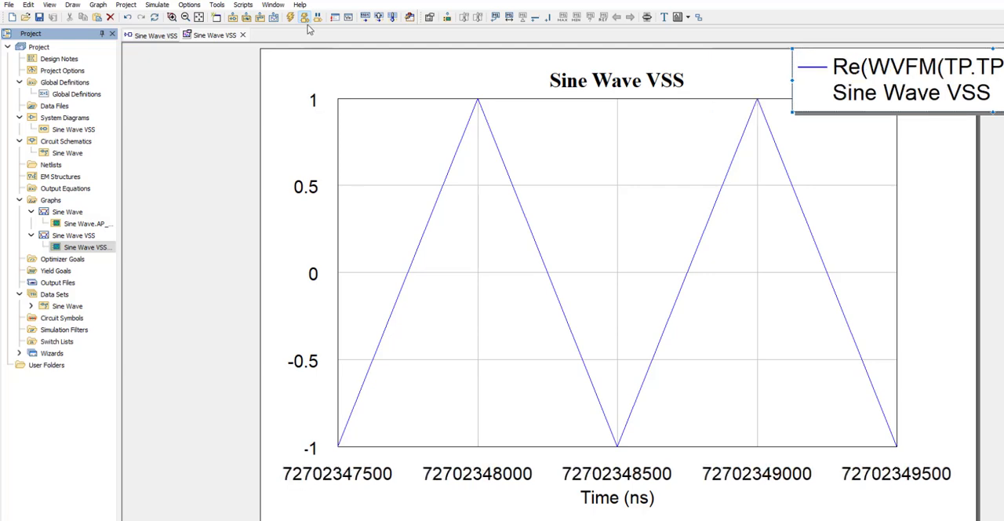
{"action": "right_click", "coordinate": [572, 248]}
{"action": "left_click", "coordinate": [604, 449]}
{"action": "left_click", "coordinate": [432, 113]}
{"action": "left_click", "coordinate": [521, 286]}
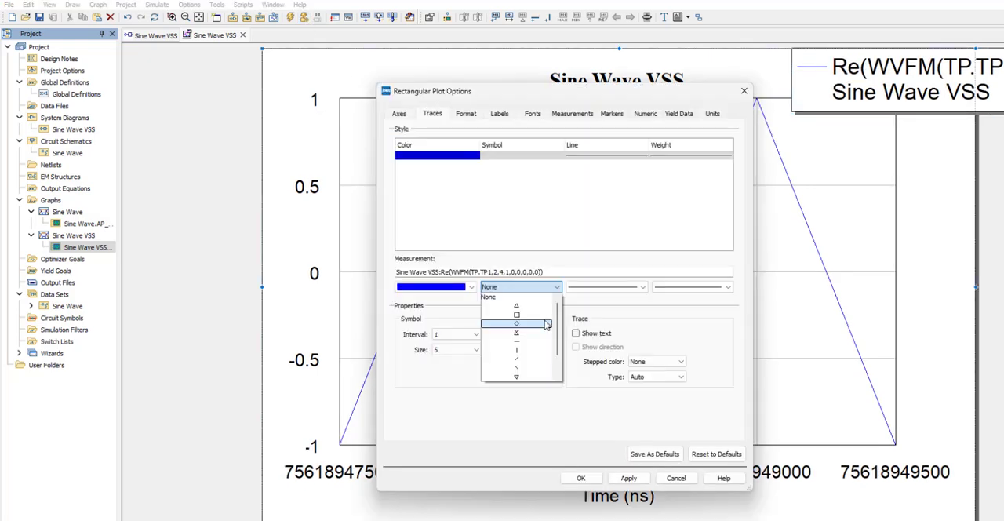
{"action": "left_click", "coordinate": [547, 324]}
{"action": "left_click", "coordinate": [580, 478]}
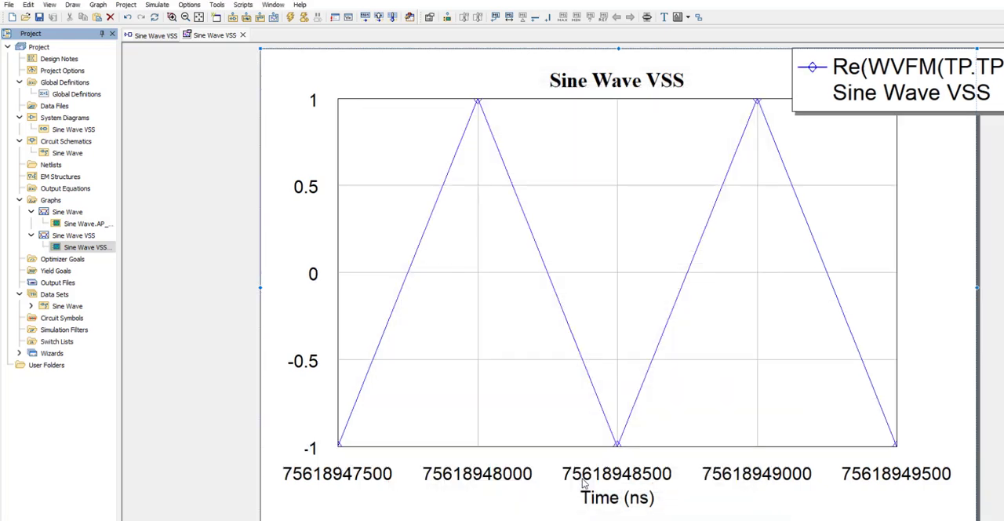
Turn off auto limits for the graph's Left 1 axis and set its range to -1.5 to 1.5.
{"action": "right_click", "coordinate": [558, 126]}
{"action": "left_click", "coordinate": [606, 331]}
{"action": "left_click", "coordinate": [400, 114]}
{"action": "left_click", "coordinate": [403, 150]}
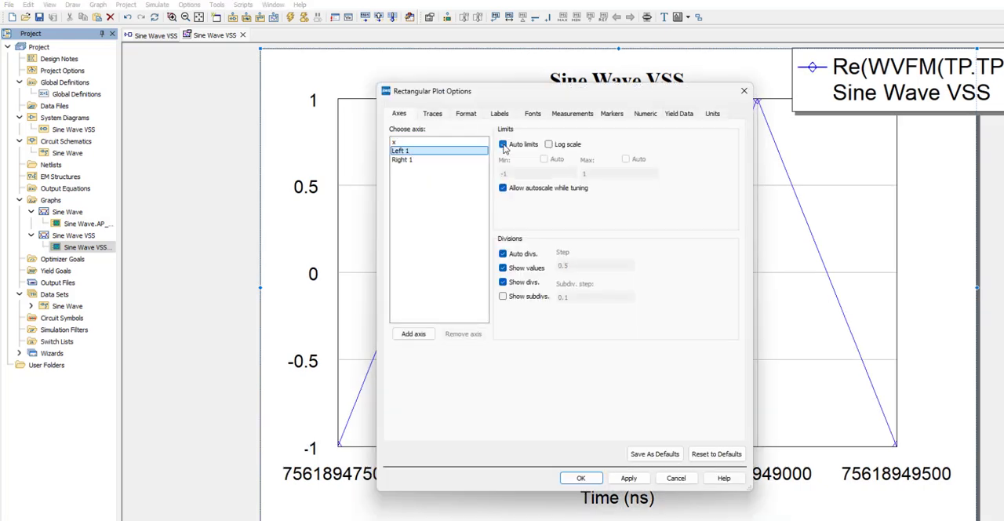
{"action": "left_click", "coordinate": [504, 144]}
{"action": "left_click", "coordinate": [507, 173]}
{"action": "type", "text": ".5"}
{"action": "left_click", "coordinate": [615, 172]}
{"action": "type", "text": ".5"}
{"action": "left_click", "coordinate": [584, 478]}
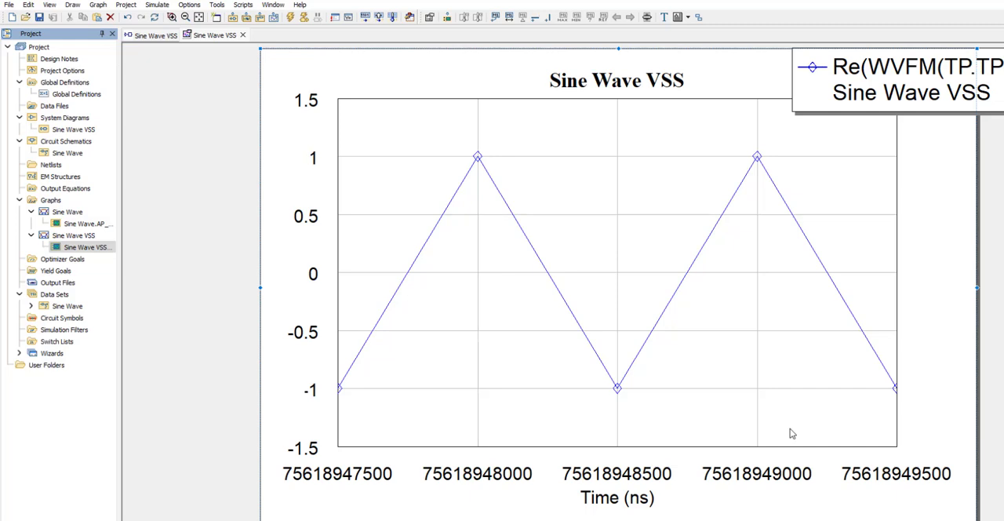
Modify the Sine Wave VSS waveform measurement so its X axis start is relative to left edge.
{"action": "double_click", "coordinate": [88, 248]}
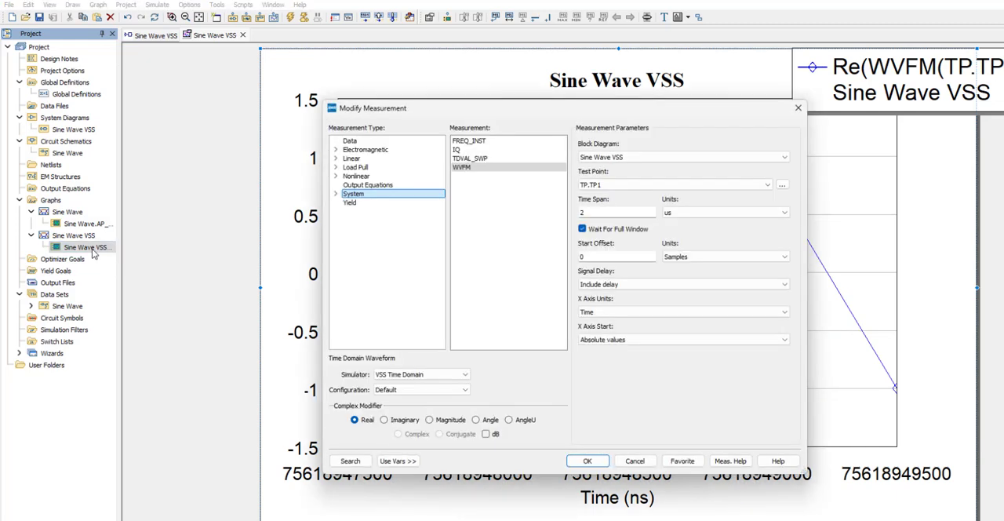
{"action": "left_click", "coordinate": [632, 339]}
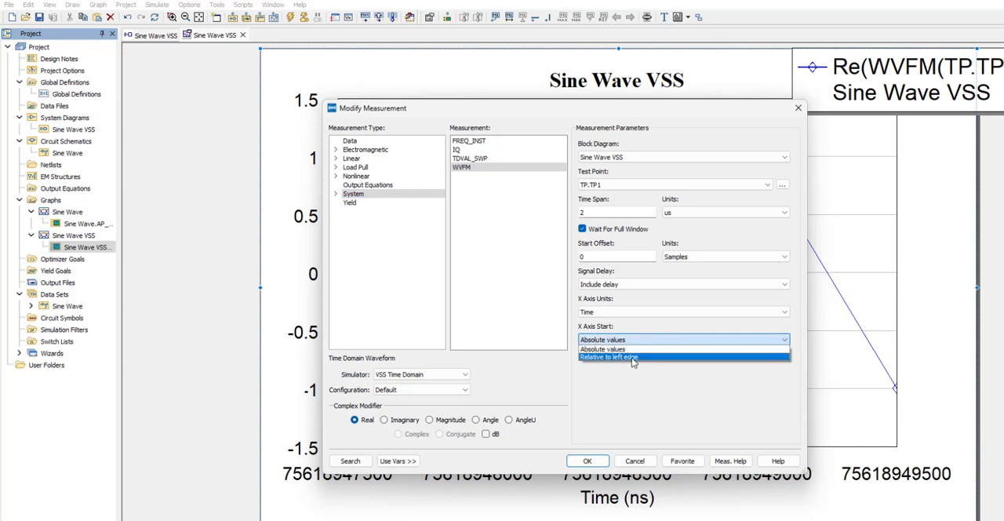
{"action": "left_click", "coordinate": [632, 358]}
{"action": "left_click", "coordinate": [590, 462]}
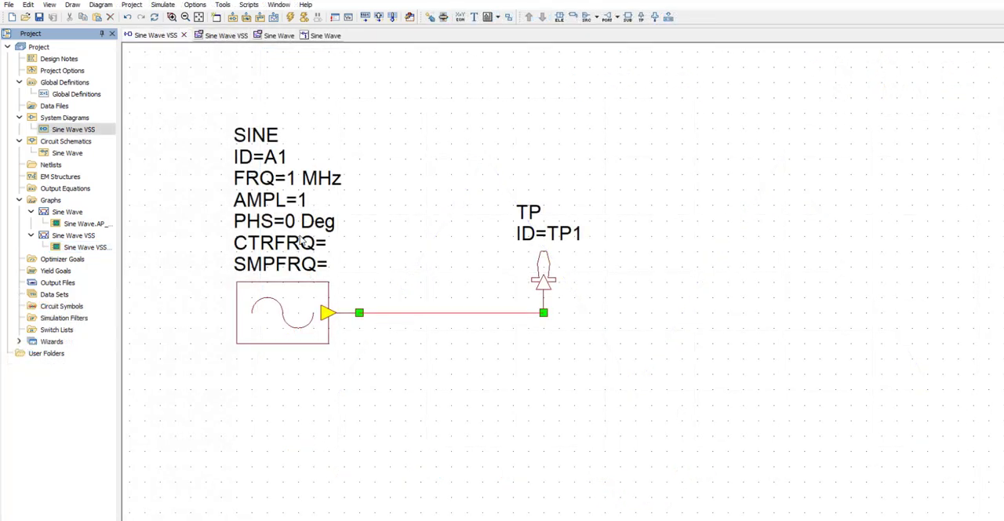
Set the SINE source's phase to 1 Deg and enable the PHS parameter for tuning.
{"action": "double_click", "coordinate": [335, 230]}
{"action": "type", "text": "1"}
{"action": "key", "text": "Return"}
{"action": "left_click", "coordinate": [295, 222]}
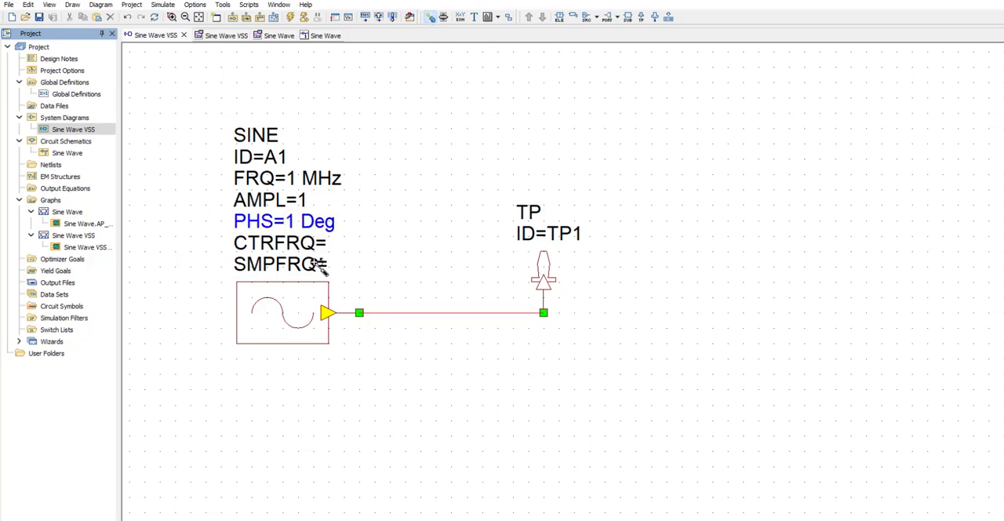
Run the VSS simulation with the Sine Wave VSS graph open and tune the source phase upward toward 180.
{"action": "double_click", "coordinate": [73, 236]}
{"action": "left_click", "coordinate": [305, 17]}
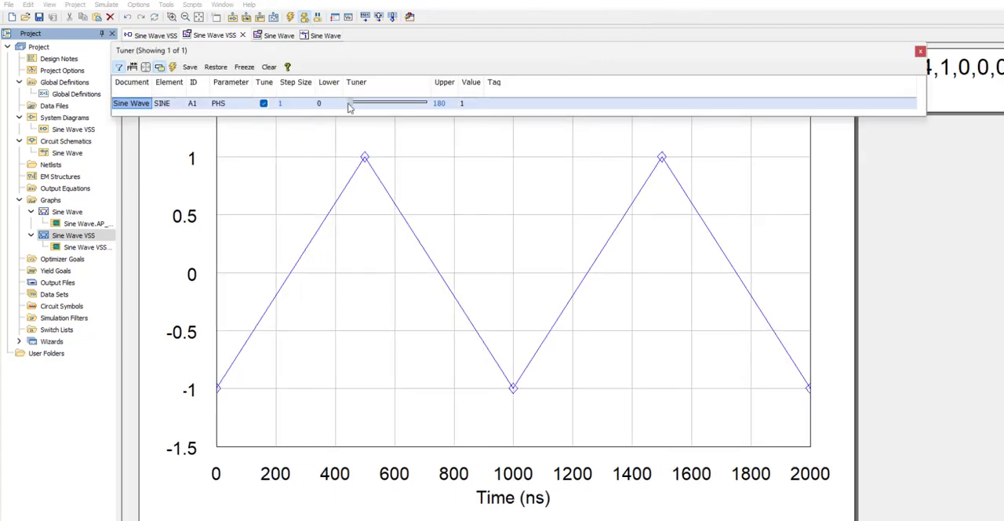
{"action": "left_click_drag", "start_coordinate": [350, 107], "coordinate": [416, 109]}
{"action": "left_click_drag", "start_coordinate": [416, 110], "coordinate": [413, 109]}
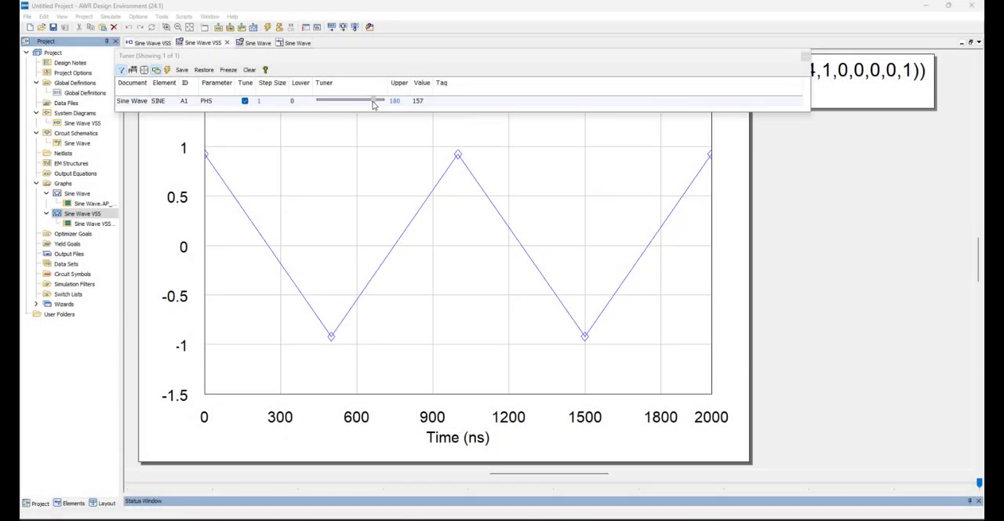
Tune PHS back to 0, disable its tuning and close the Tuner.
{"action": "left_click_drag", "start_coordinate": [374, 104], "coordinate": [312, 103]}
{"action": "left_click", "coordinate": [244, 102]}
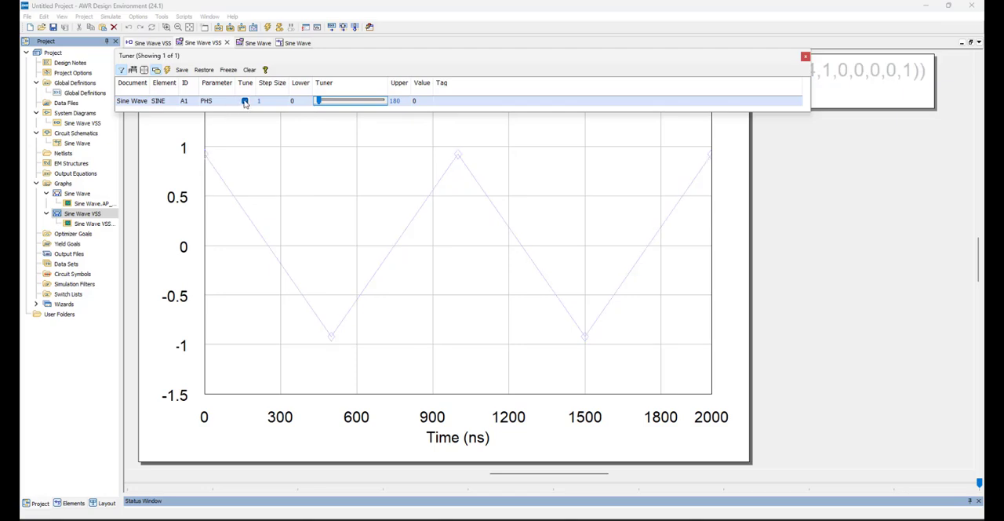
{"action": "left_click", "coordinate": [805, 57]}
Set the Sine Wave VSS system diagram's sampling frequency span to 20 MHz and rerun the simulation.
{"action": "left_click", "coordinate": [89, 126]}
{"action": "right_click", "coordinate": [88, 126]}
{"action": "left_click", "coordinate": [111, 133]}
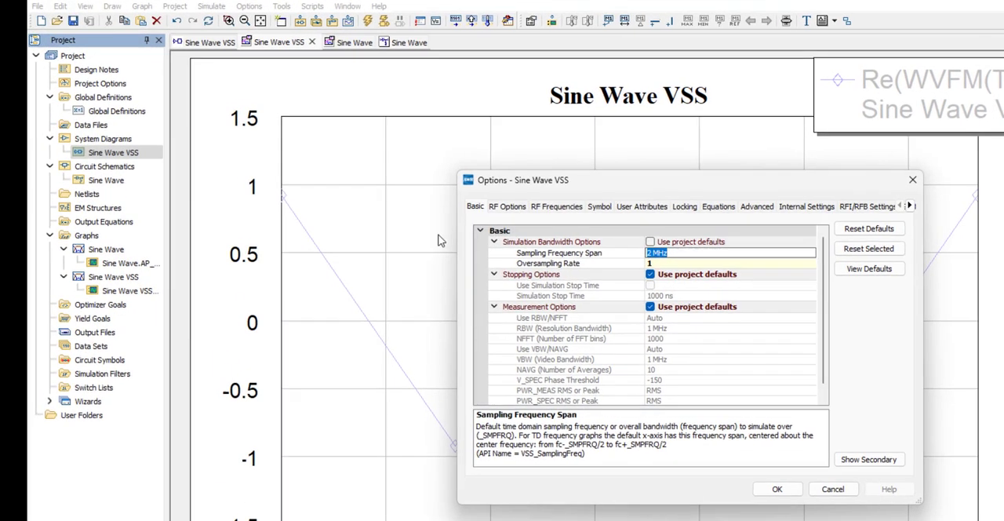
{"action": "left_click", "coordinate": [651, 253]}
{"action": "type", "text": "0"}
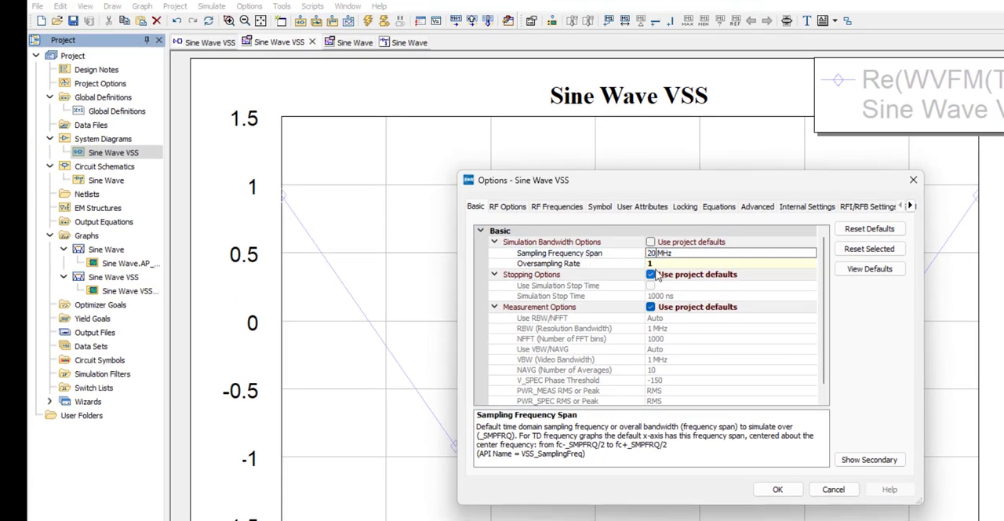
{"action": "left_click", "coordinate": [777, 488]}
{"action": "left_click", "coordinate": [384, 22]}
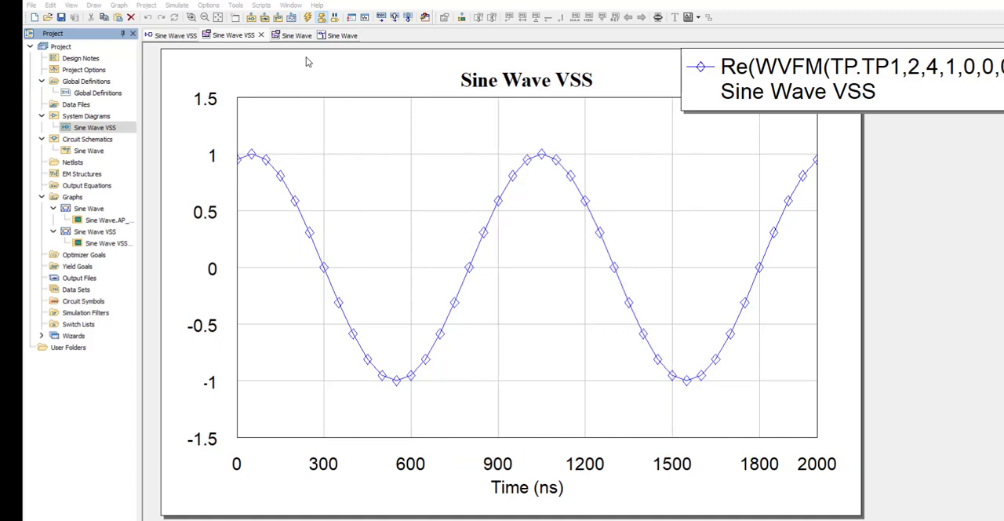
Add the equation Fs=2e6 above the SINE source in the Sine Wave VSS system diagram.
{"action": "left_click", "coordinate": [321, 22]}
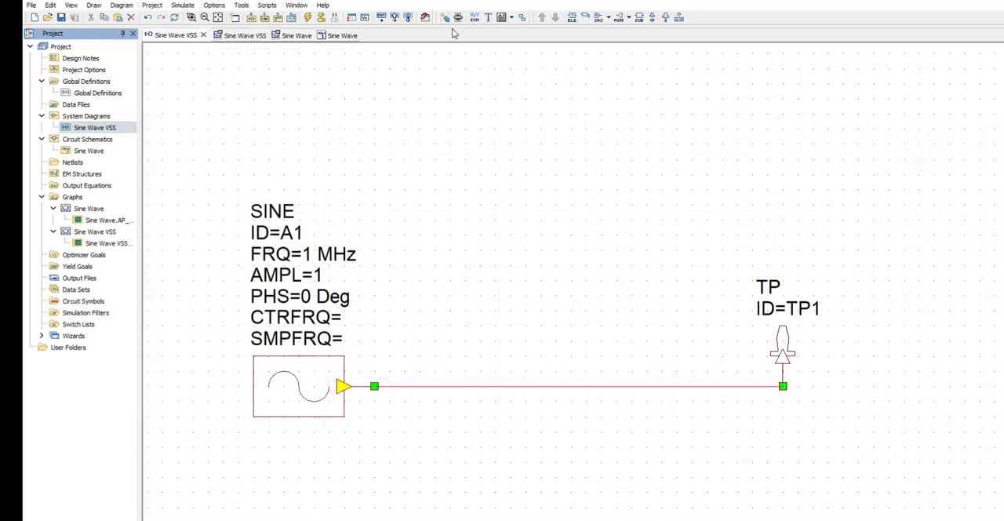
{"action": "type", "text": "F"}
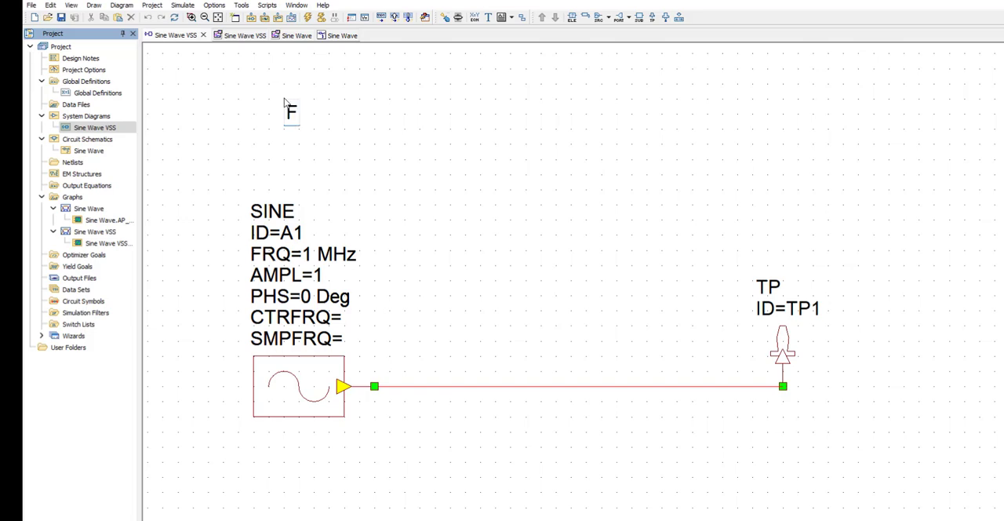
{"action": "type", "text": "s=2e6"}
{"action": "left_click", "coordinate": [285, 103]}
Add a SWPVAR swept variable control block on the wire between the SINE source and the test point.
{"action": "key", "text": "ctrl+l"}
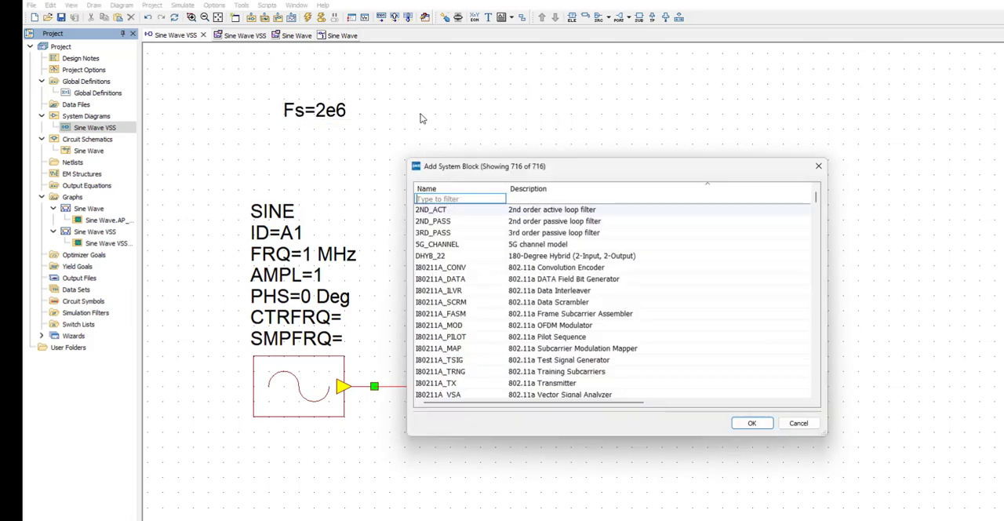
{"action": "type", "text": "swp"}
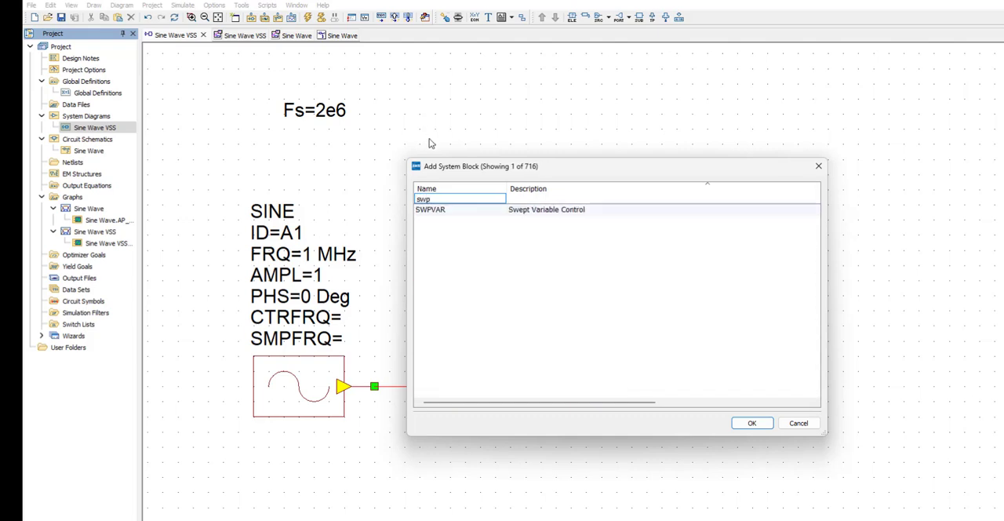
{"action": "double_click", "coordinate": [432, 209]}
{"action": "left_click", "coordinate": [571, 256]}
{"action": "left_click", "coordinate": [856, 187]}
Set the SWPVAR block's VARNAME to "Fs" and its VALUES to {2e6, 4e6, 8e6, 10e6, 20e6, 100e6}.
{"action": "double_click", "coordinate": [581, 171]}
{"action": "type", "text": "F"}
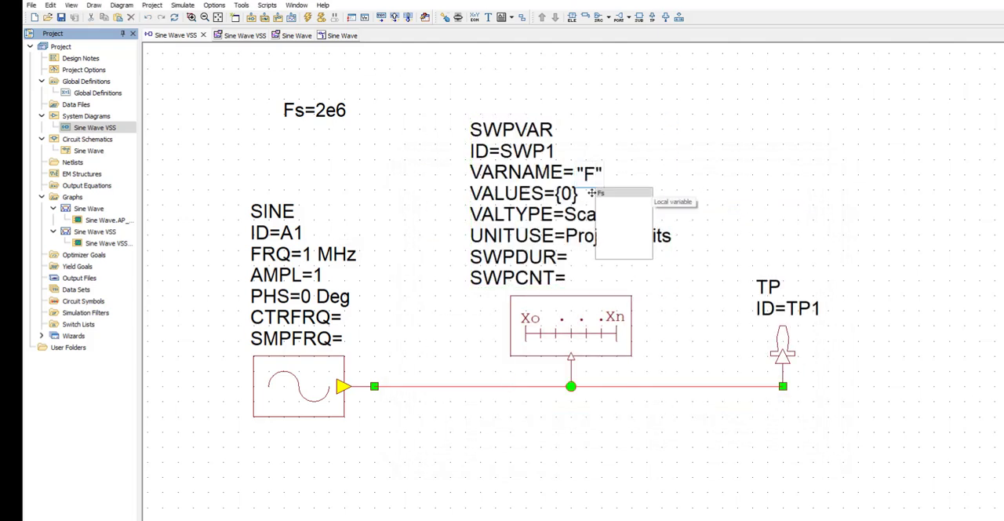
{"action": "type", "text": "s"}
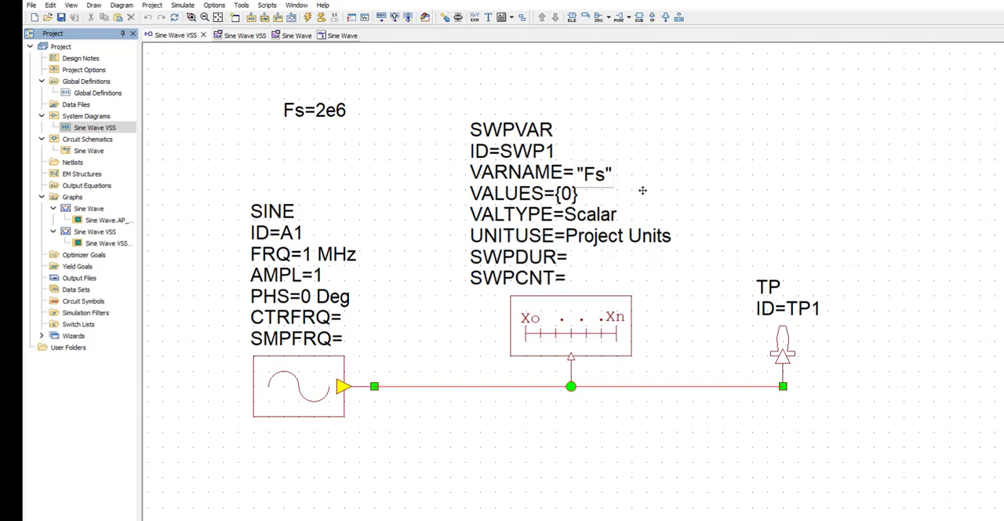
{"action": "double_click", "coordinate": [568, 193]}
{"action": "key", "text": "Delete"}
{"action": "type", "text": "2e6, 4e6, 8e6, 10e6, 20e6, 100e6"}
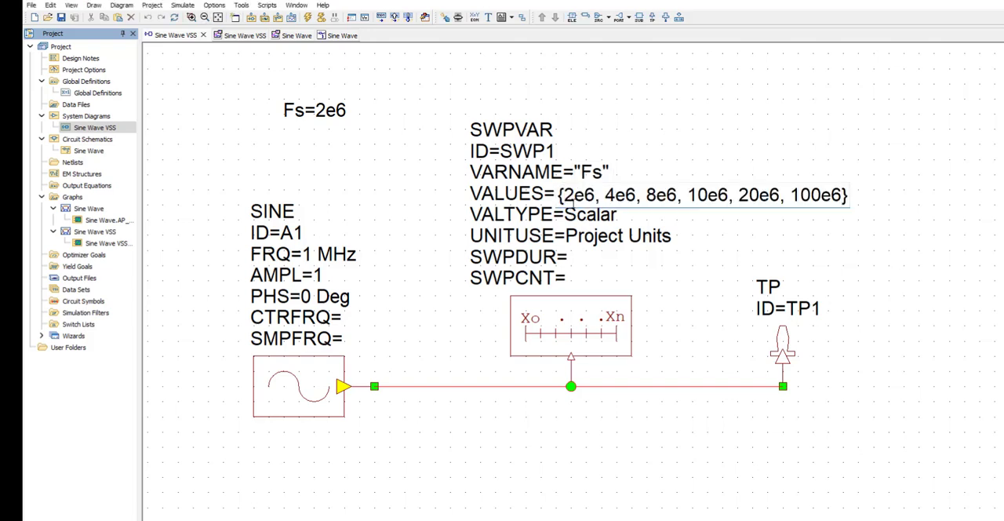
{"action": "left_click", "coordinate": [892, 201]}
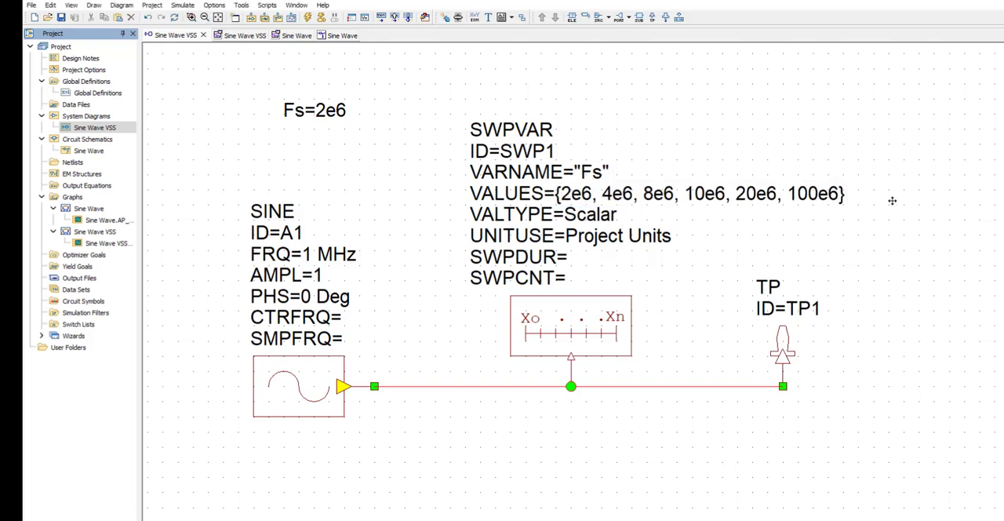
Set the SINE source's SMPFRQ parameter to the variable Fs.
{"action": "double_click", "coordinate": [346, 338]}
{"action": "type", "text": "F"}
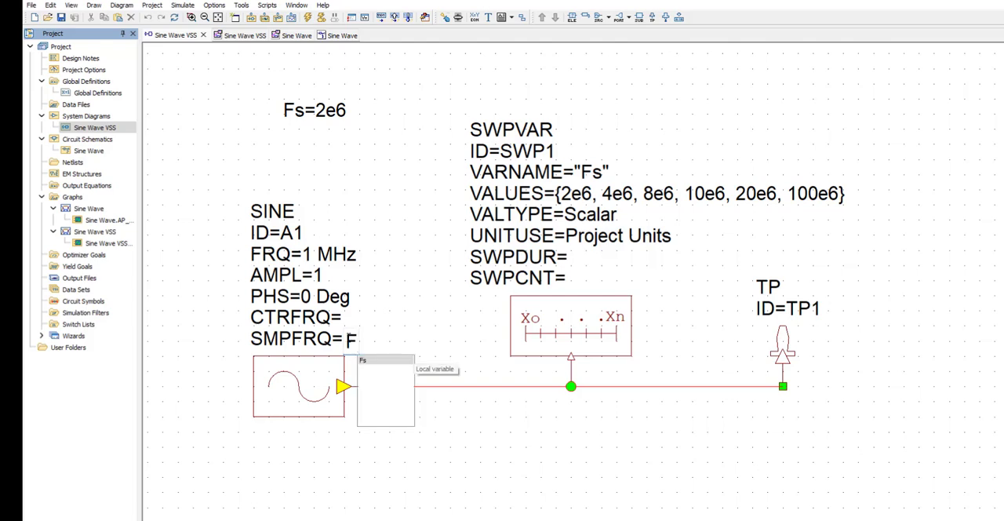
{"action": "left_click", "coordinate": [384, 360]}
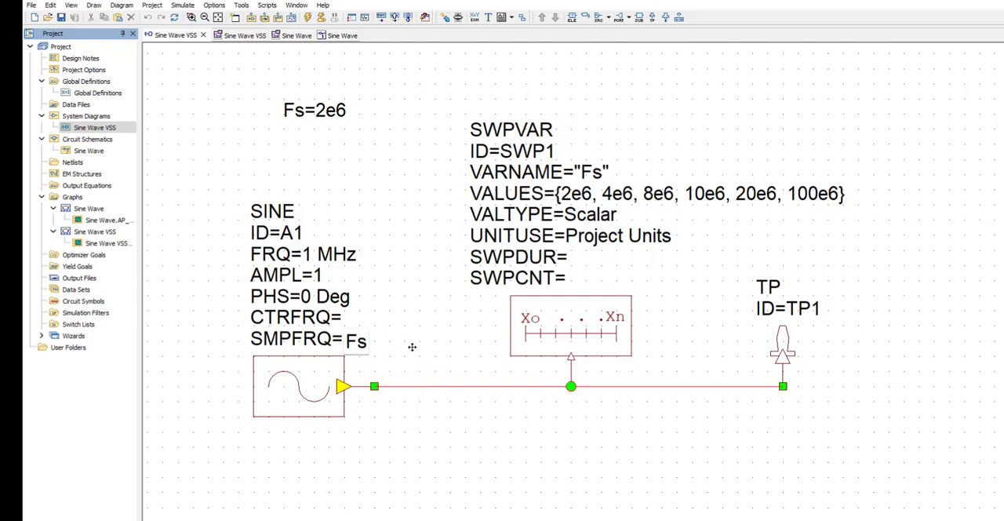
{"action": "left_click", "coordinate": [412, 347]}
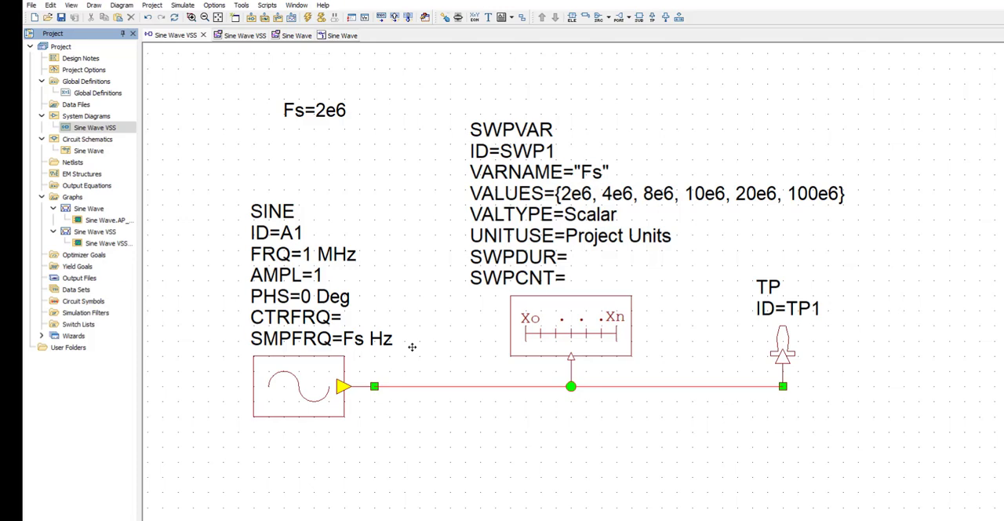
Modify the Sine Wave VSS waveform measurement so the SWPVAR.SWP1 sweep uses Select with tuner.
{"action": "double_click", "coordinate": [104, 243]}
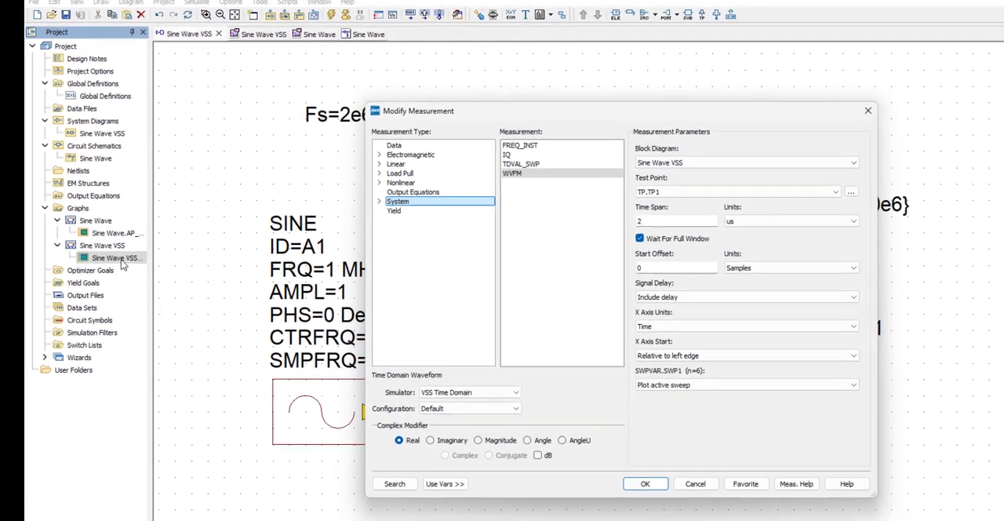
{"action": "left_click", "coordinate": [719, 391]}
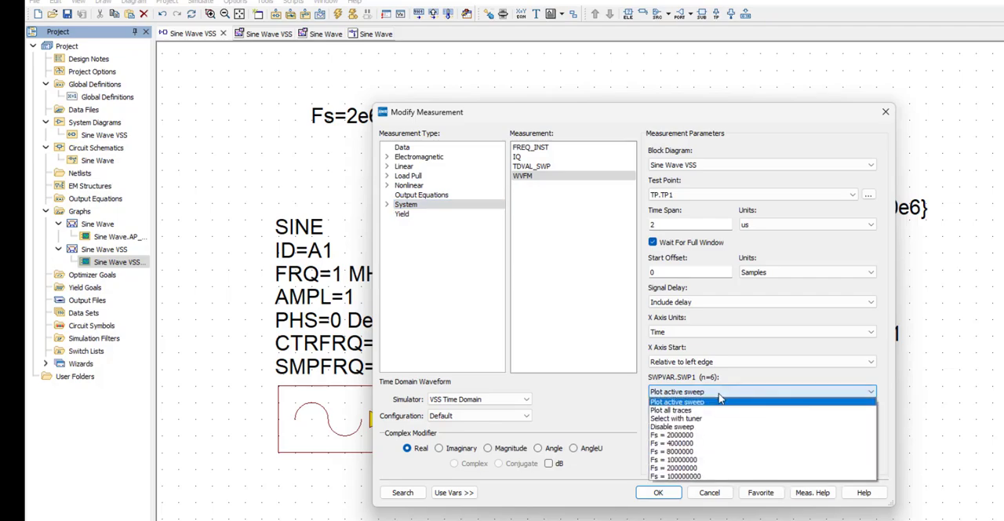
{"action": "left_click", "coordinate": [719, 422]}
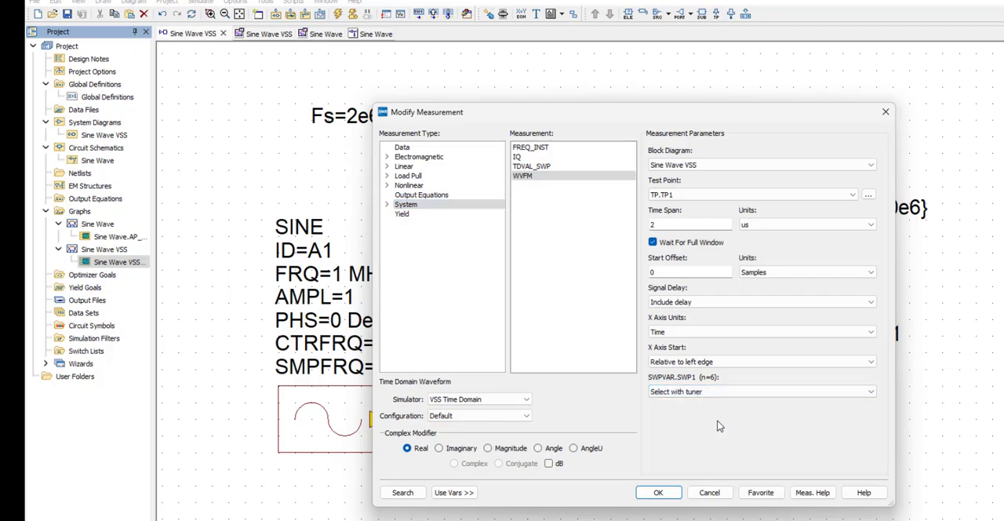
{"action": "left_click", "coordinate": [659, 493]}
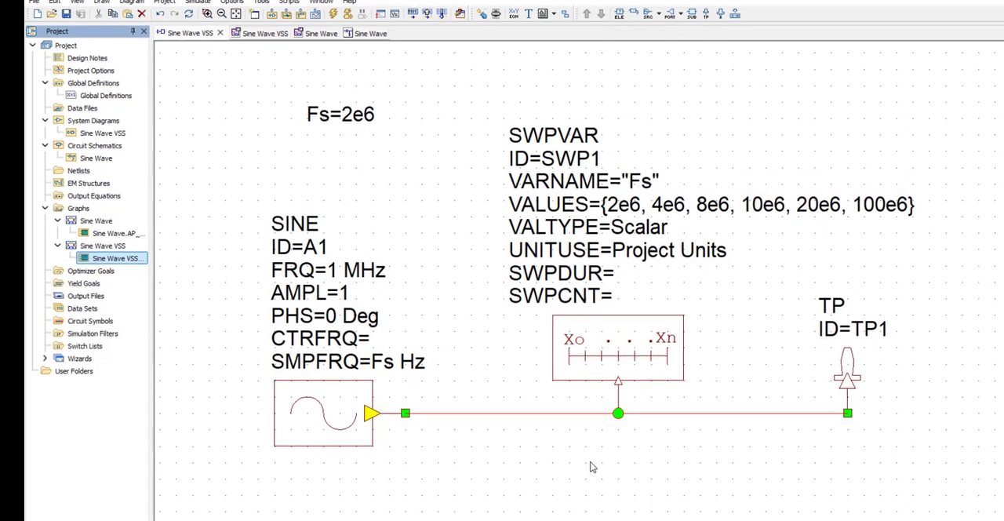
Simulate with the Sine Wave VSS graph open and tune the Fs sweep index upward from 1 to 6.
{"action": "double_click", "coordinate": [105, 250]}
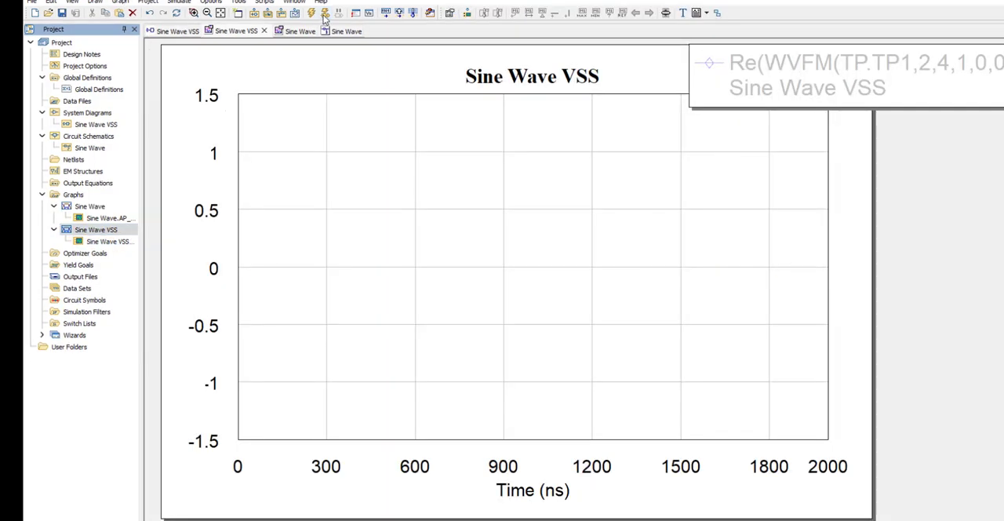
{"action": "left_click", "coordinate": [324, 16]}
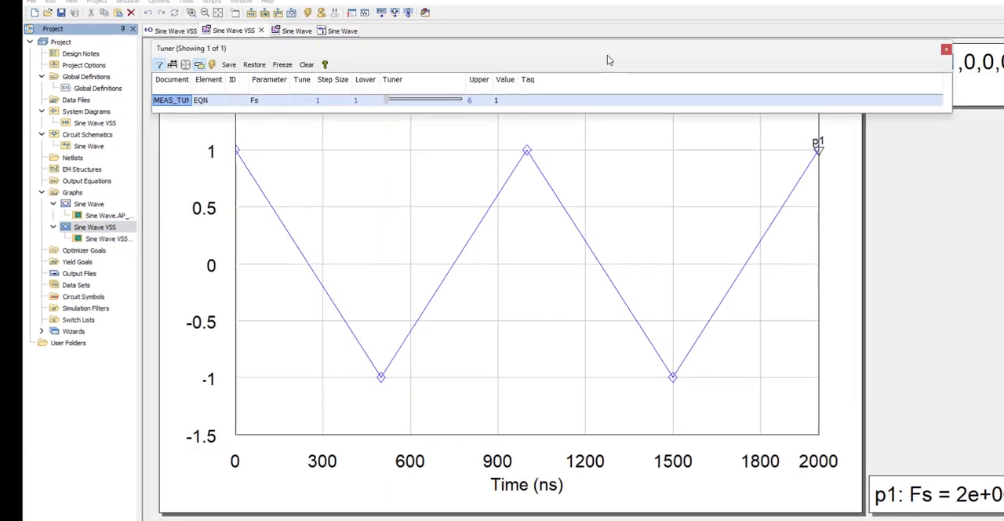
{"action": "left_click", "coordinate": [367, 95]}
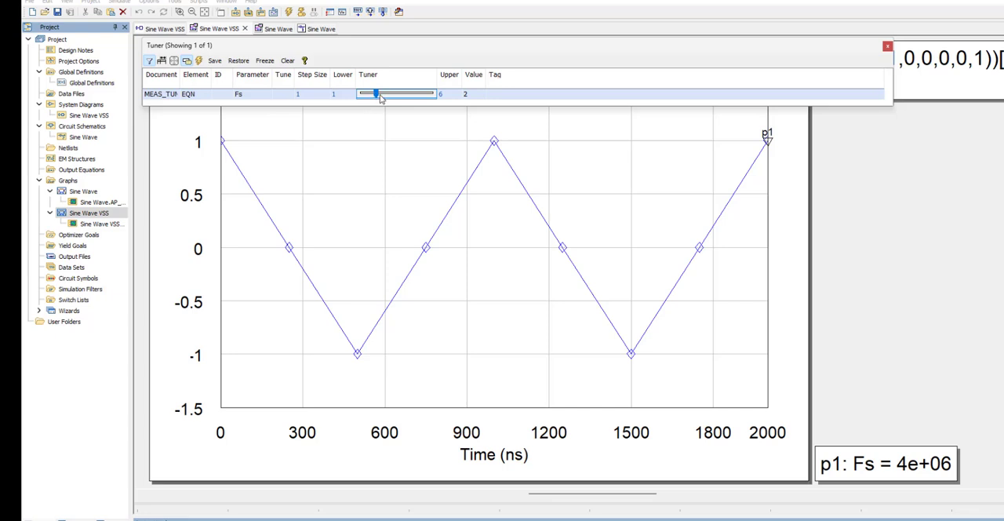
{"action": "left_click", "coordinate": [381, 95]}
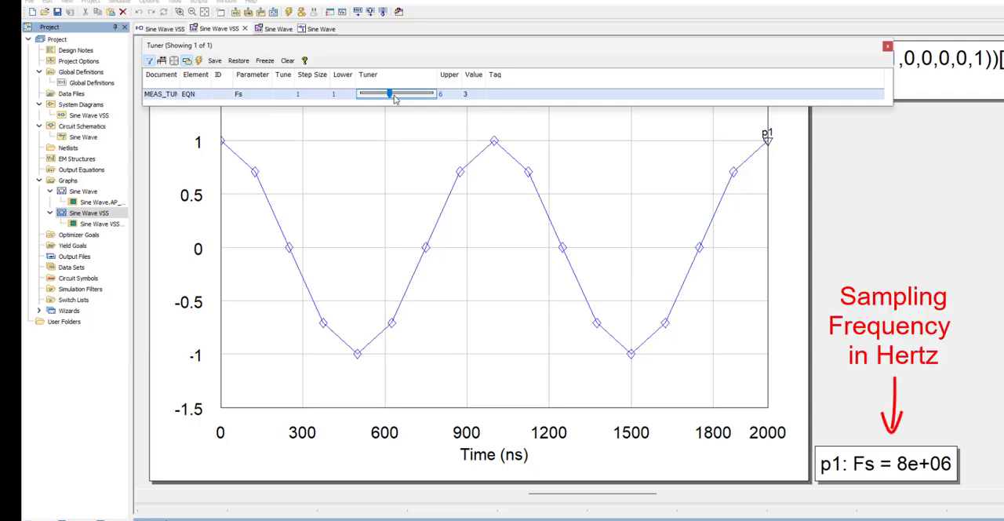
{"action": "left_click", "coordinate": [402, 95]}
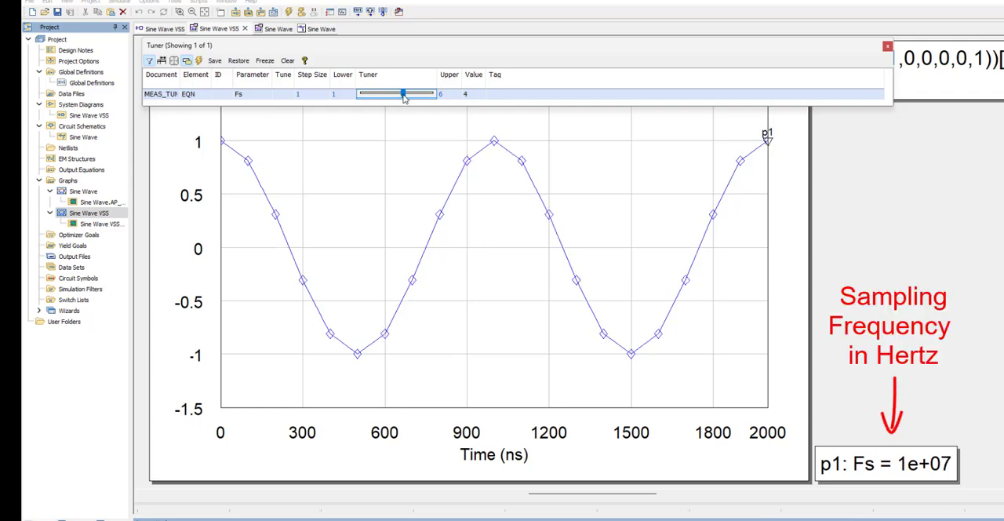
{"action": "left_click", "coordinate": [407, 95]}
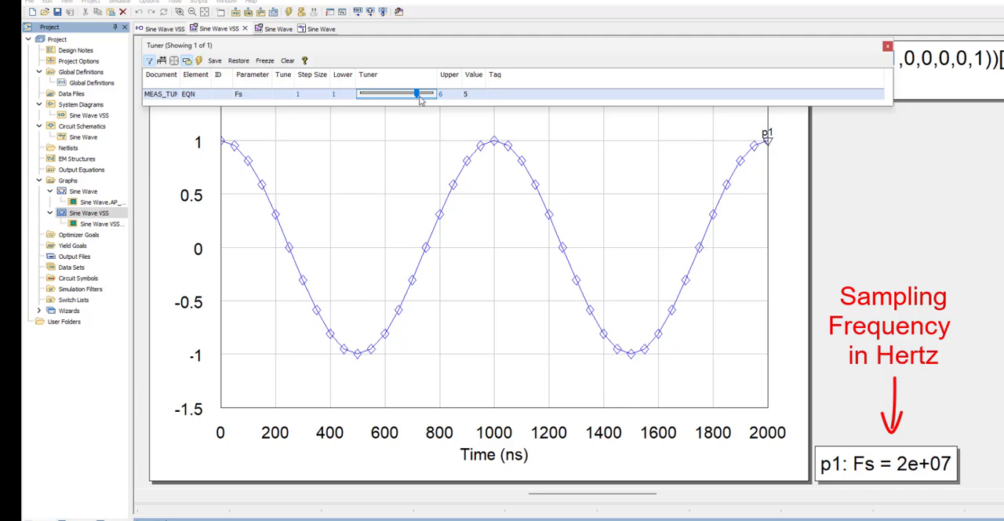
{"action": "left_click_drag", "start_coordinate": [419, 95], "coordinate": [430, 100]}
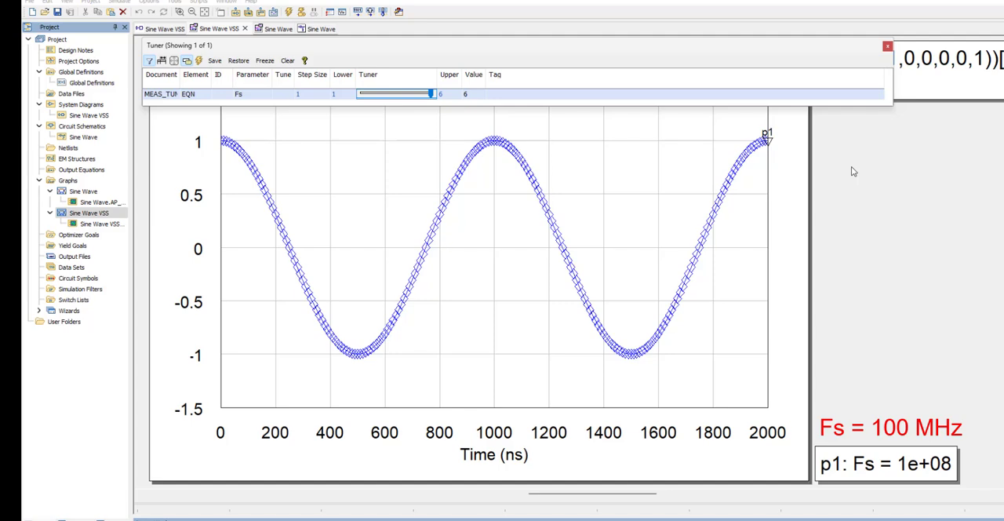
Remove the symbols from the waveform trace in the Sine Wave VSS graph's plot options.
{"action": "right_click", "coordinate": [380, 134]}
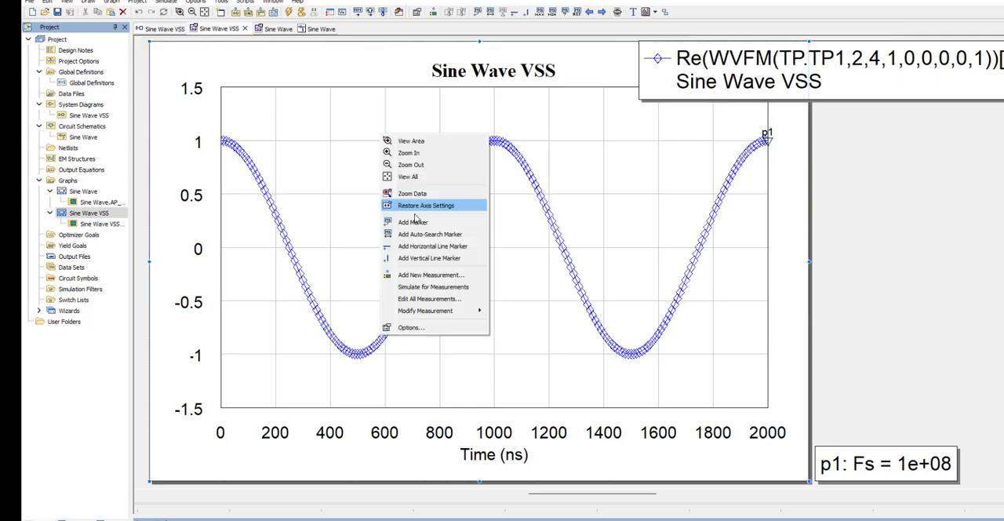
{"action": "left_click", "coordinate": [430, 328]}
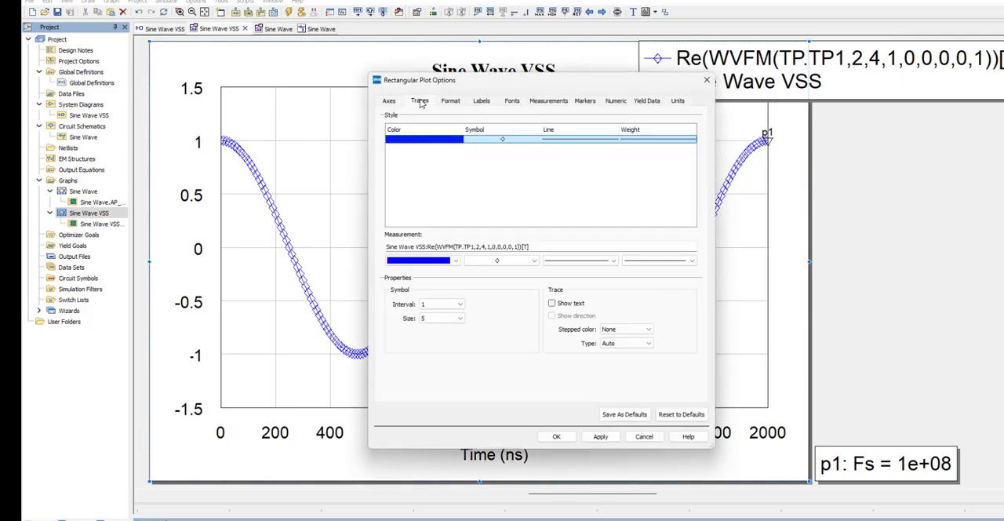
{"action": "left_click", "coordinate": [523, 261]}
{"action": "left_click", "coordinate": [521, 270]}
{"action": "left_click", "coordinate": [556, 436]}
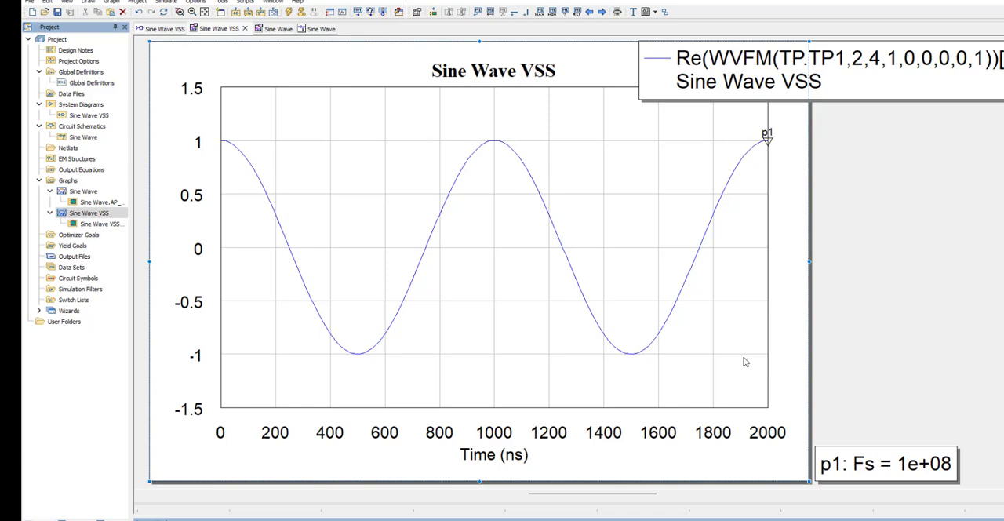
Compare the Sine Wave and Sine Wave VSS graphs and set the SINE source's phase to -90 Deg.
{"action": "double_click", "coordinate": [75, 192]}
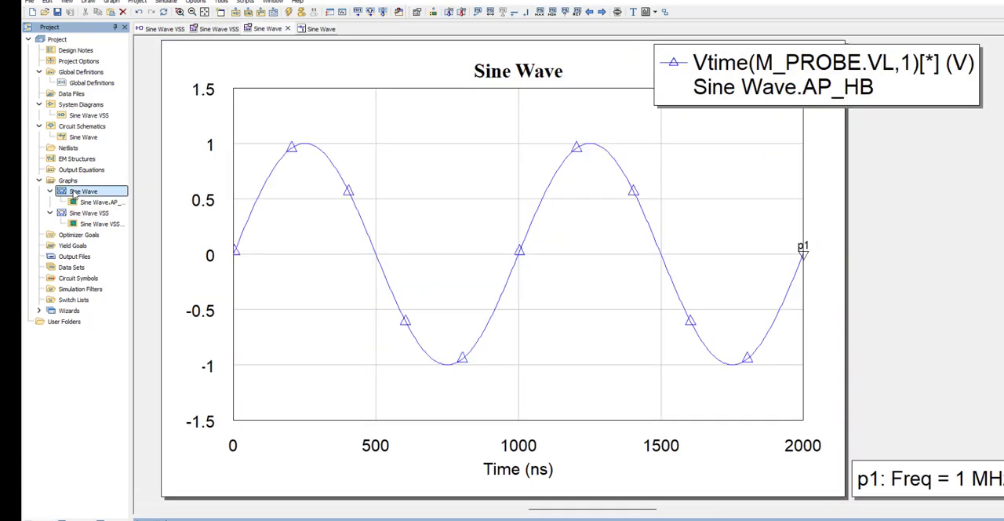
{"action": "double_click", "coordinate": [76, 212]}
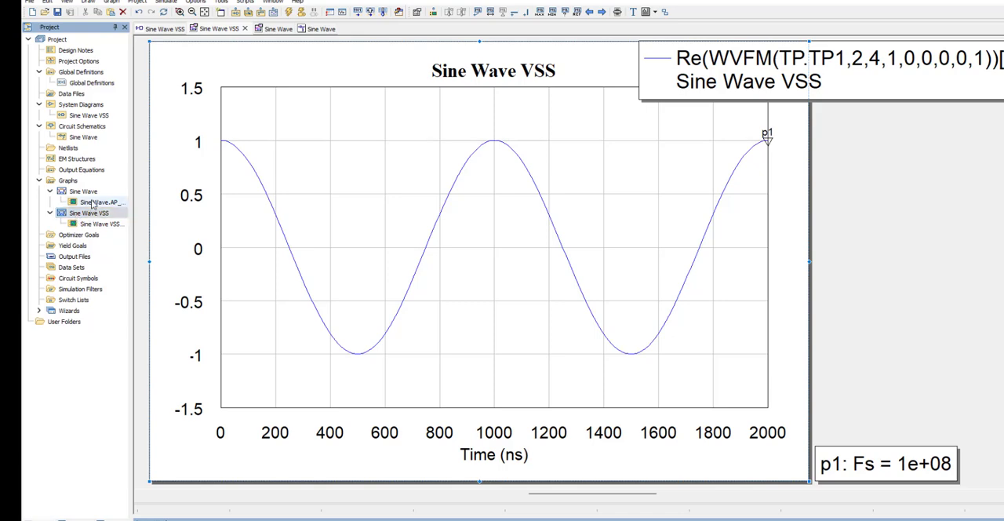
{"action": "double_click", "coordinate": [91, 116]}
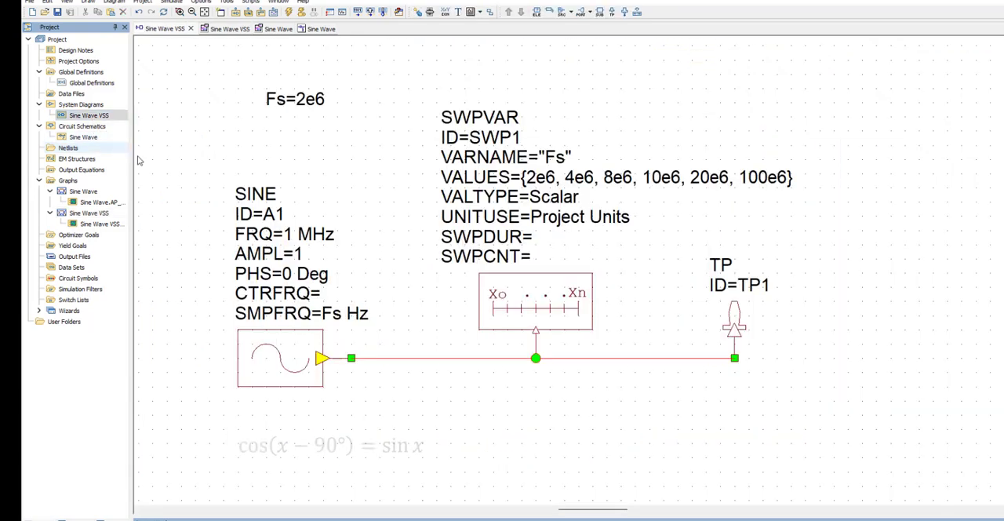
{"action": "double_click", "coordinate": [290, 274]}
{"action": "type", "text": "-90"}
{"action": "key", "text": "Return"}
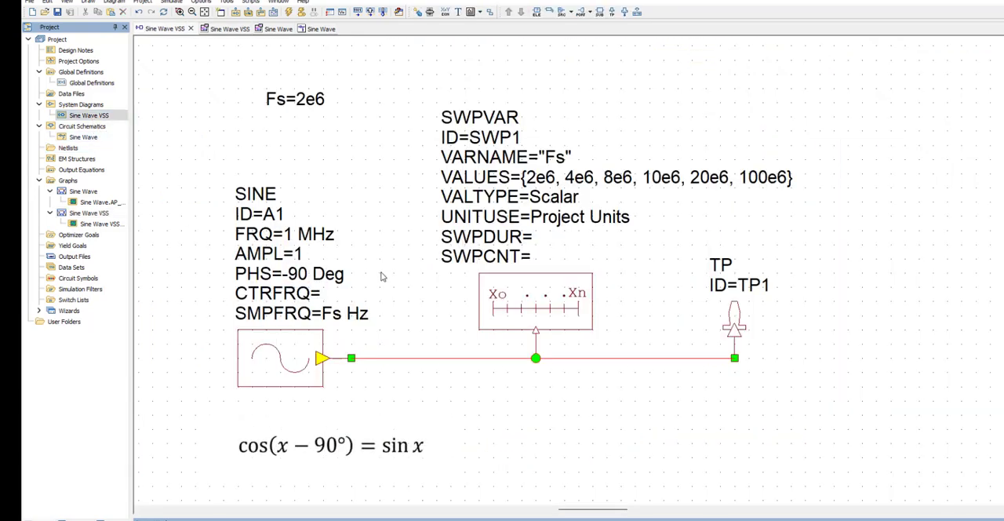
Check the Sine Wave VSS graph and copy its waveform measurement onto the Sine Wave graph to overlay both traces.
{"action": "double_click", "coordinate": [89, 212]}
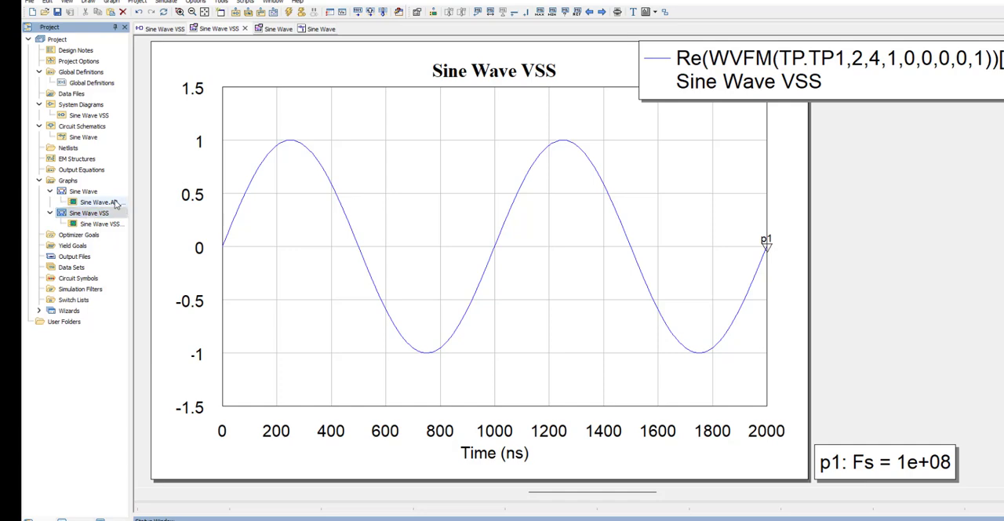
{"action": "left_click", "coordinate": [104, 224]}
{"action": "left_click_drag", "start_coordinate": [107, 224], "coordinate": [88, 193]}
{"action": "double_click", "coordinate": [84, 191]}
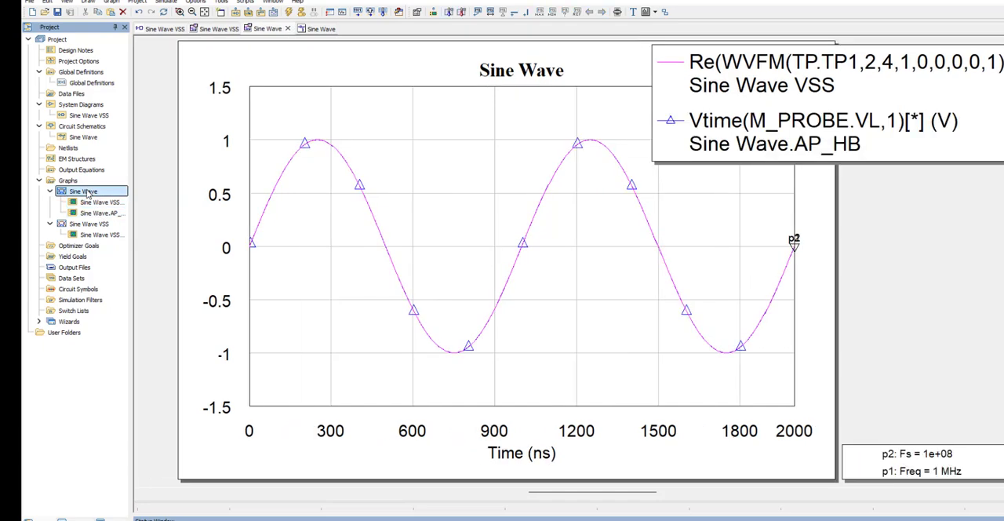